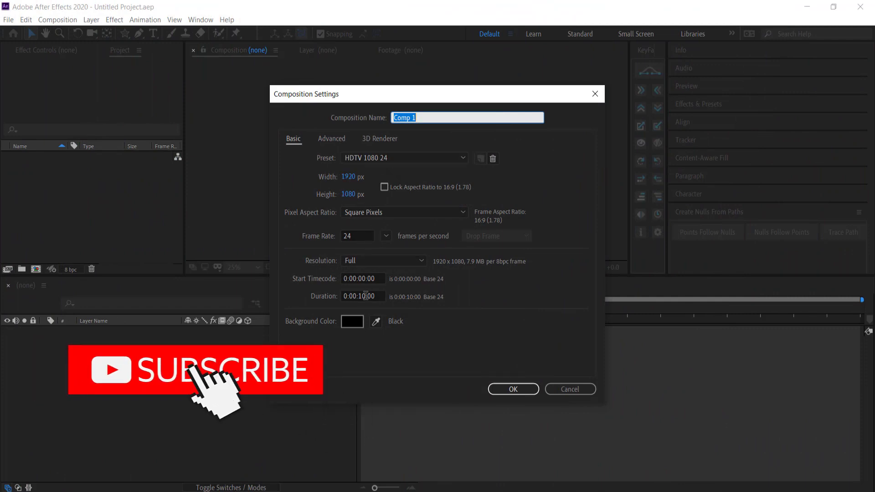
Create the 1920×1080 Comp 1 with a solid named BG, then search Effects & Presets for ramp
click(511, 391)
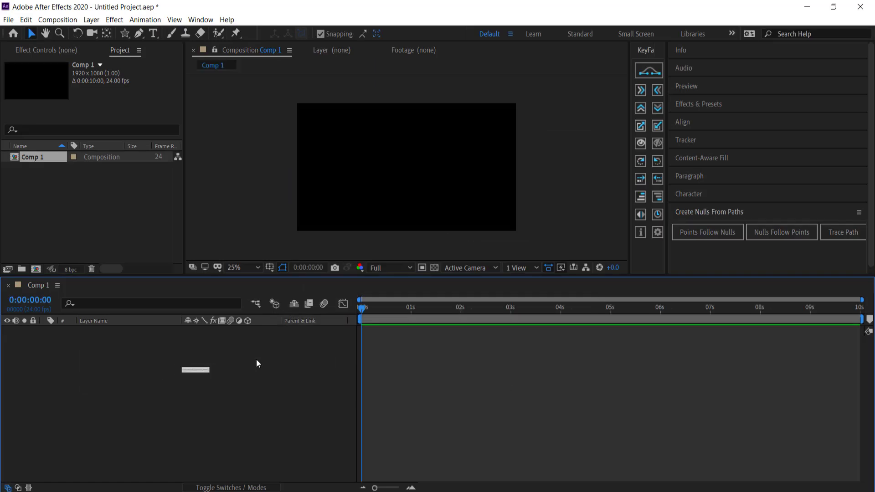
right_click(190, 358)
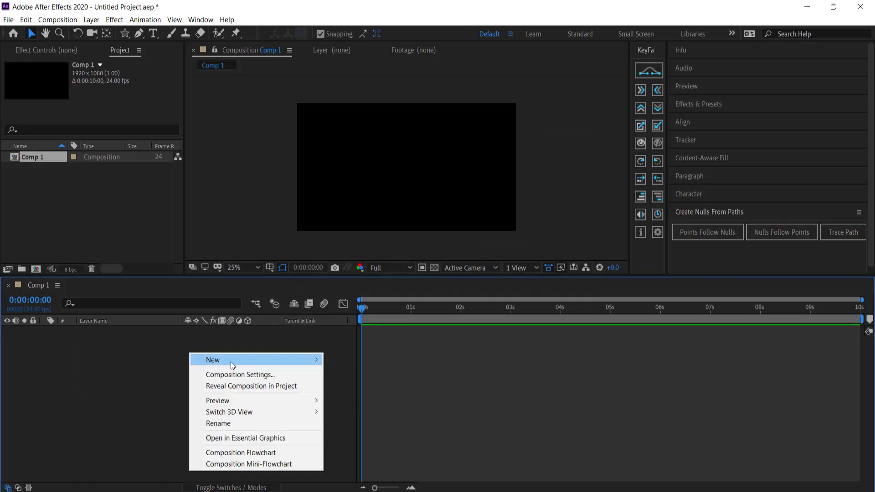
mouse_move(245, 363)
click(366, 386)
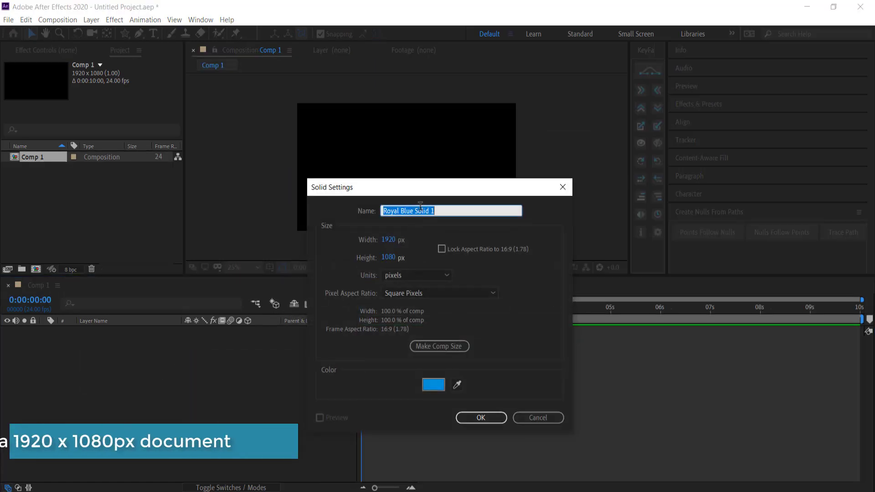
text(BG)
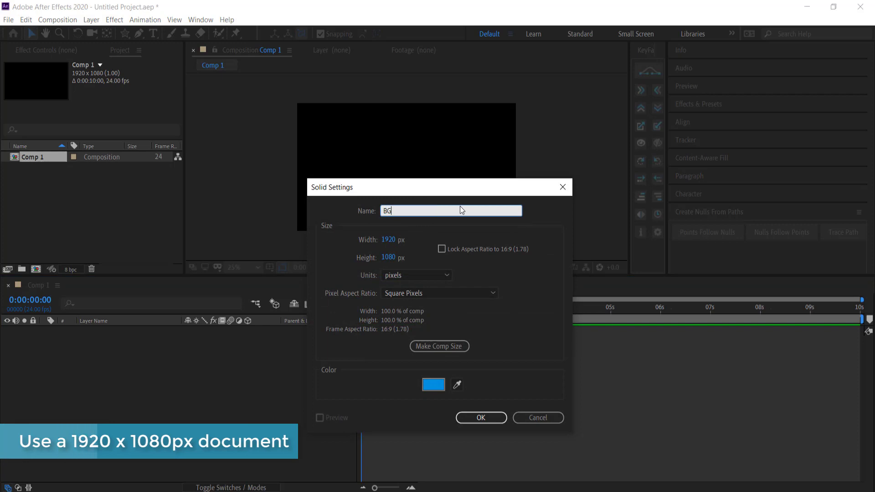
click(483, 416)
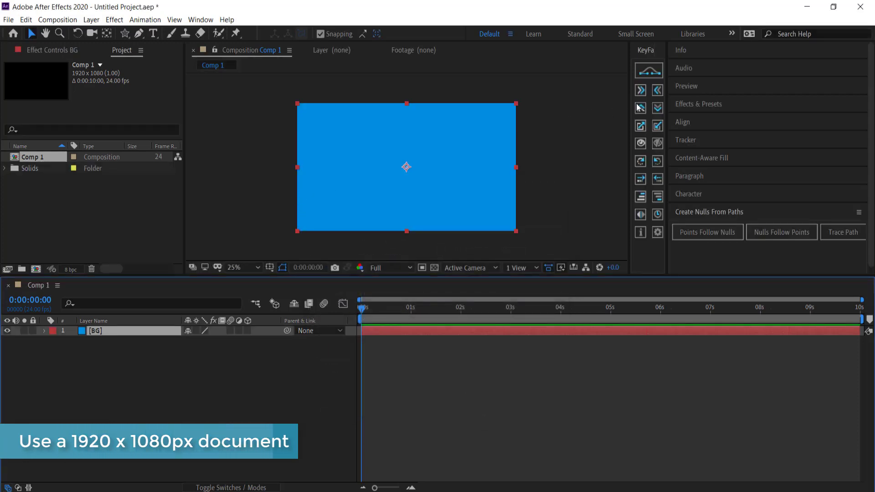
click(693, 104)
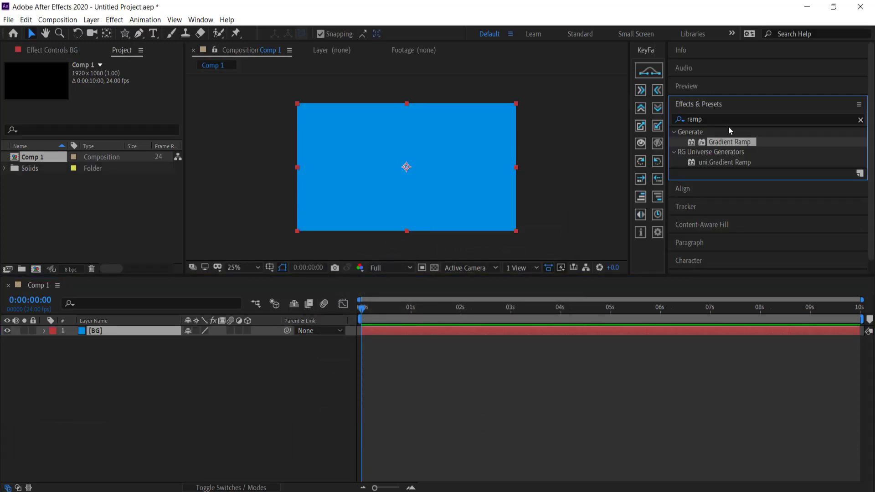
Apply Gradient Ramp to BG and paste the Color Hunt pink #E36387 into a ramp colour
double_click(730, 141)
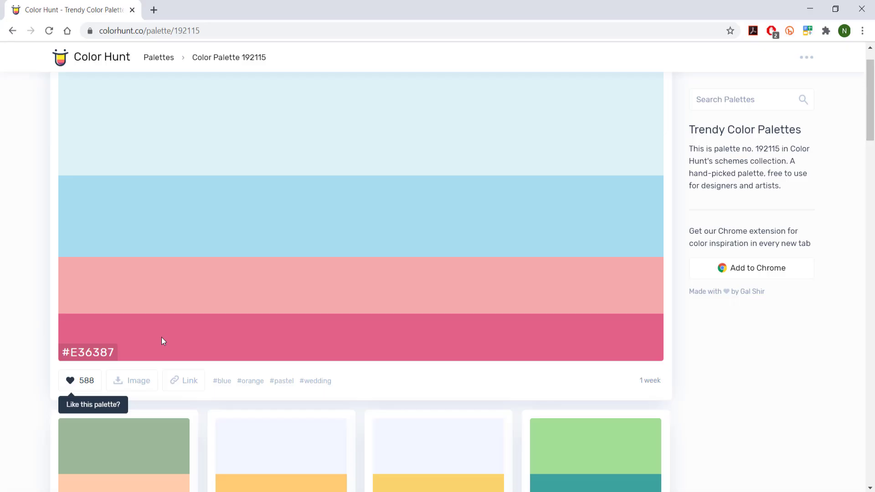
click(92, 356)
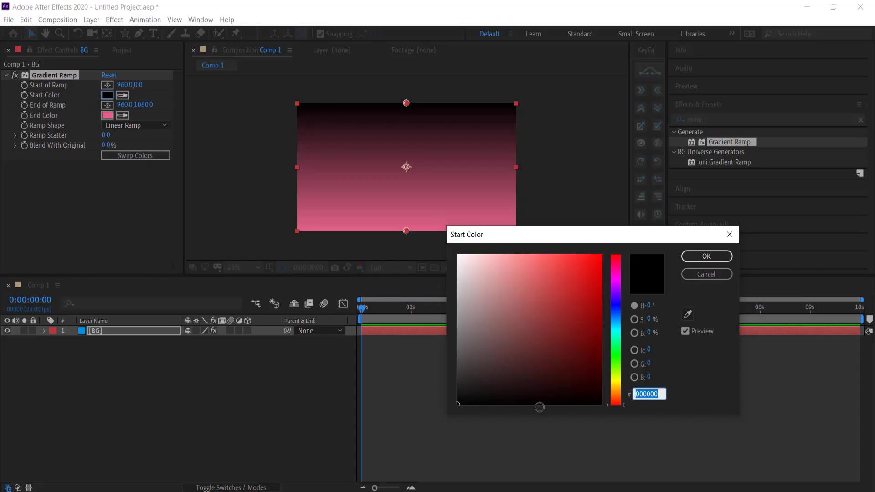
key(ctrl+v)
Confirm the light pink start colour, set the ramp from 96,-84 to 1252,684, and select the Pen tool
click(705, 256)
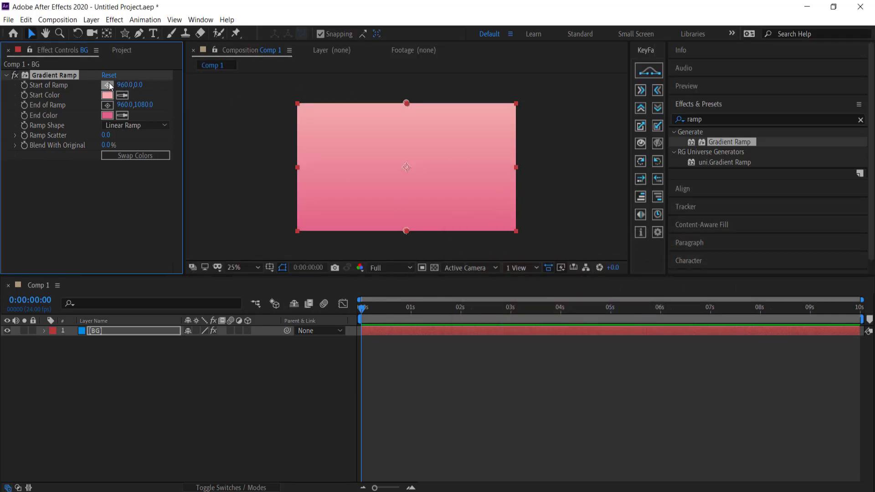
click(108, 84)
click(308, 92)
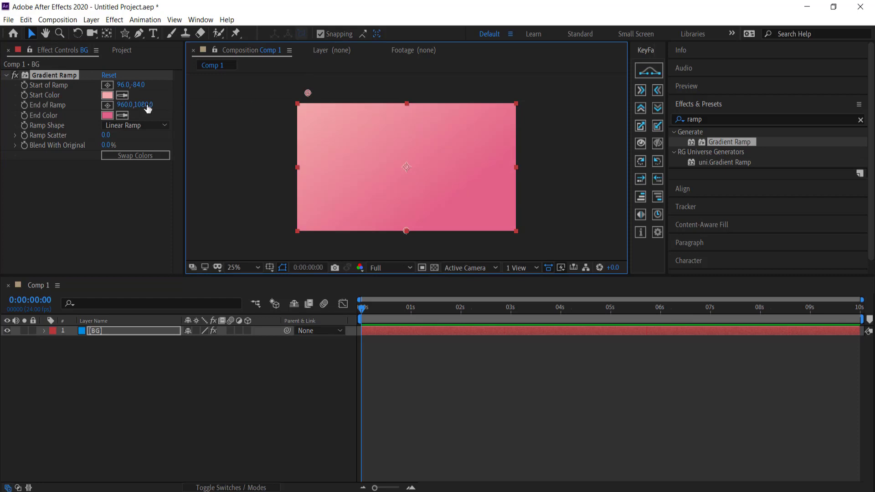
click(107, 105)
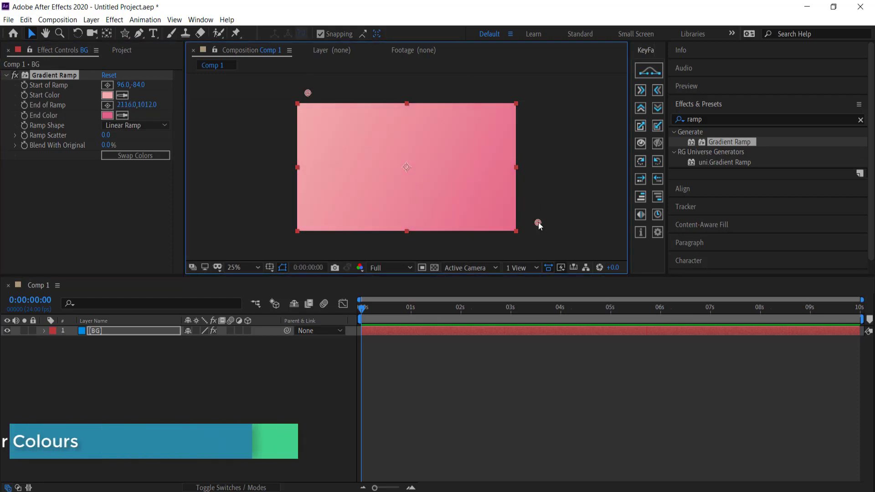
click(474, 180)
drag(474, 180, 440, 185)
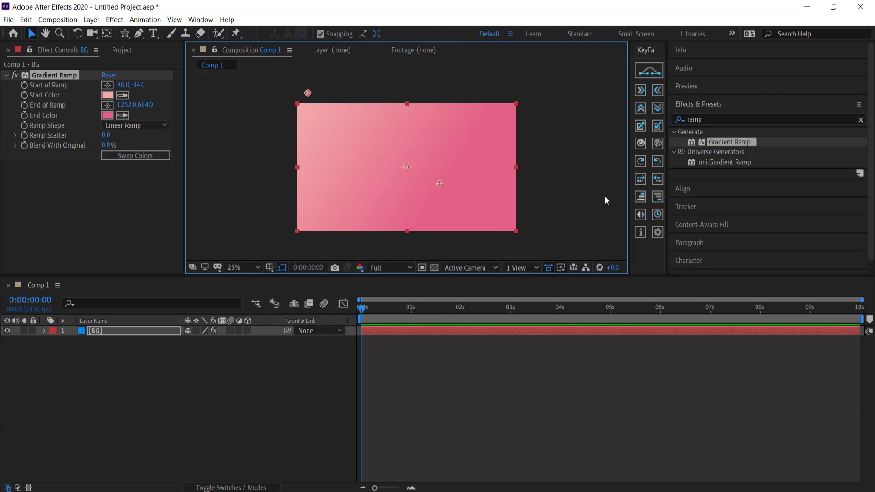
click(145, 364)
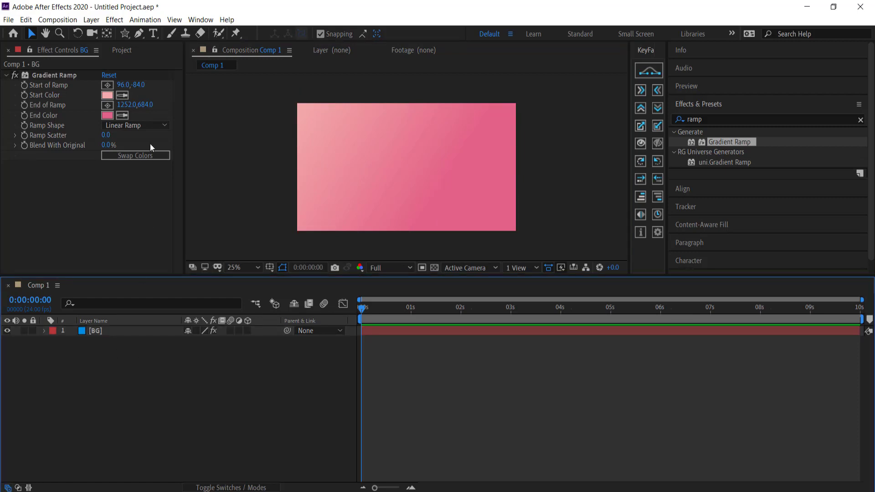
click(139, 34)
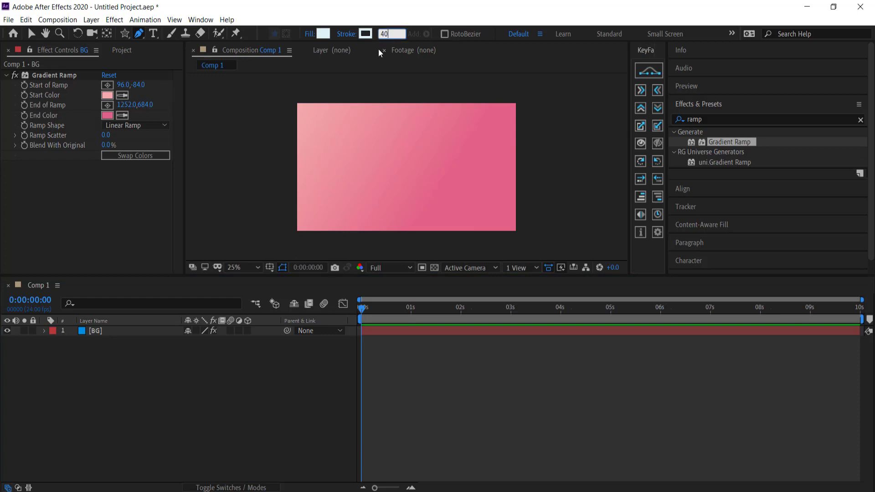
Give new shapes a 40 px stroke and no fill, then place the first point to create Shape Layer 1
key(Return)
click(309, 35)
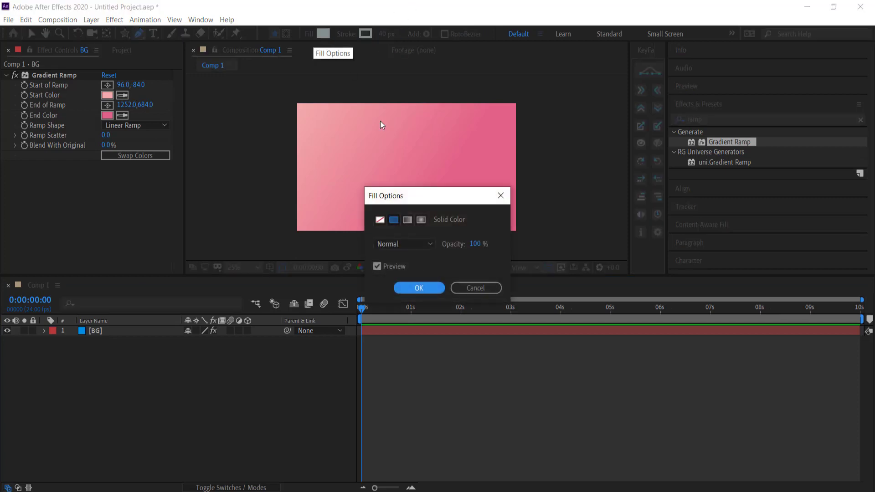
click(380, 220)
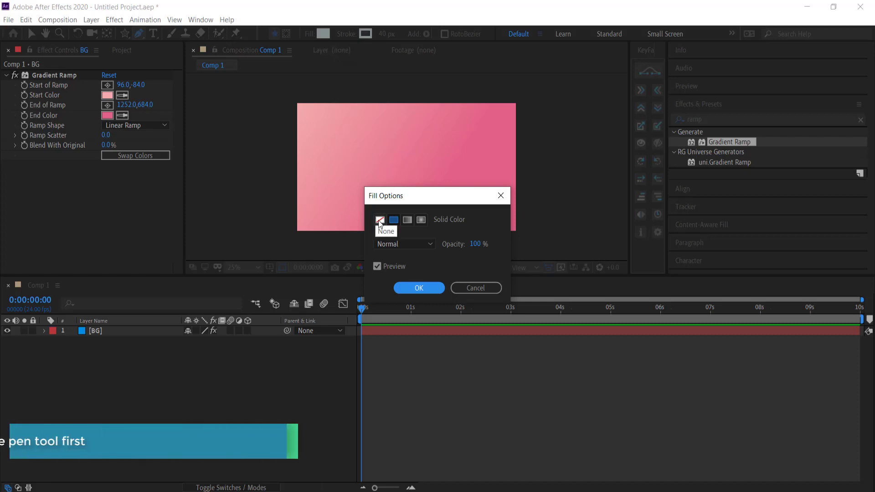
click(419, 283)
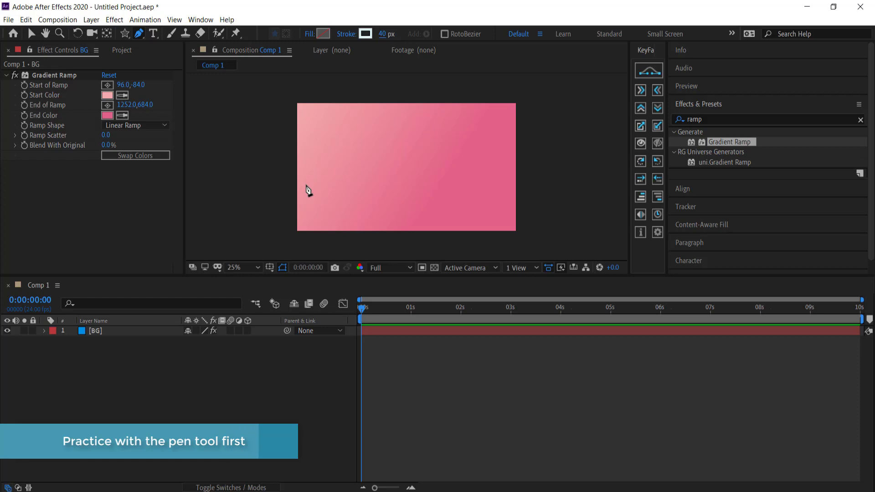
click(354, 146)
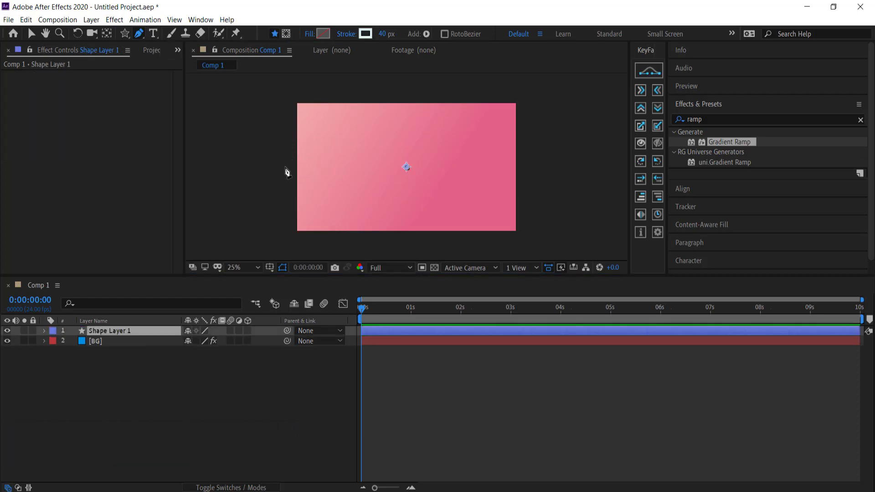
Draw a curved path entering from the left, looping in the middle, and running off right, undoing the extra point
click(283, 166)
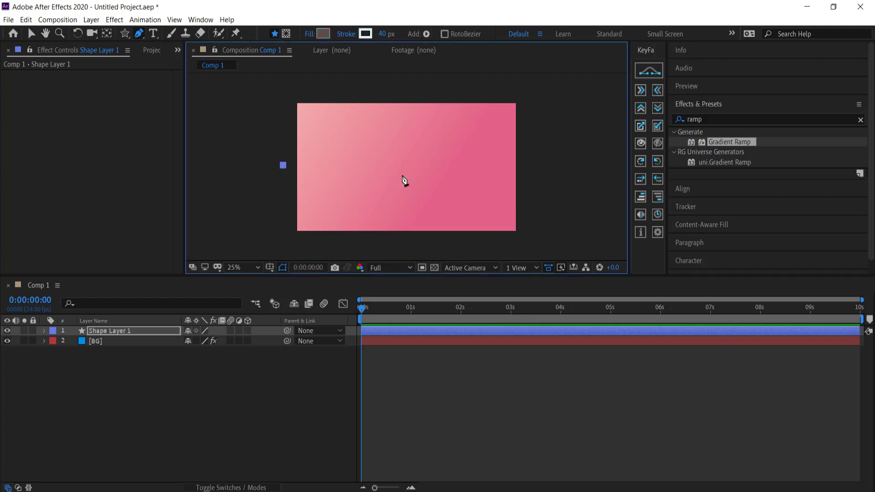
drag(410, 170, 421, 172)
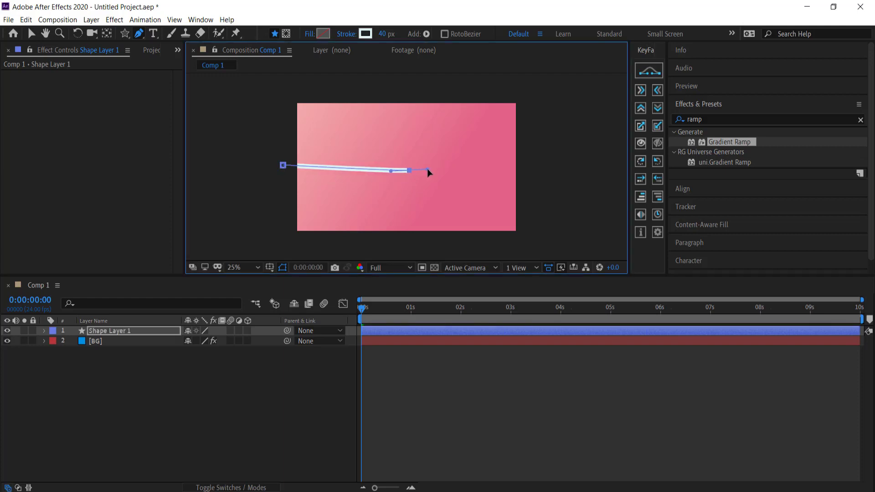
drag(412, 131, 395, 130)
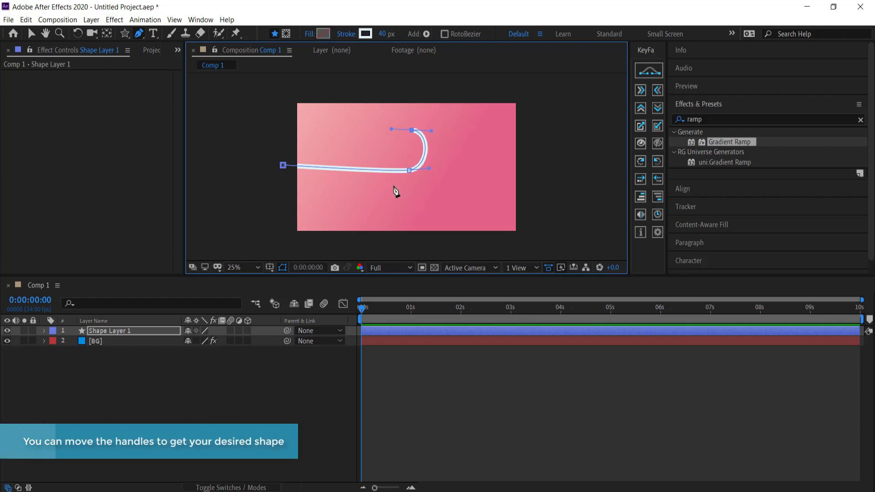
drag(408, 190, 436, 205)
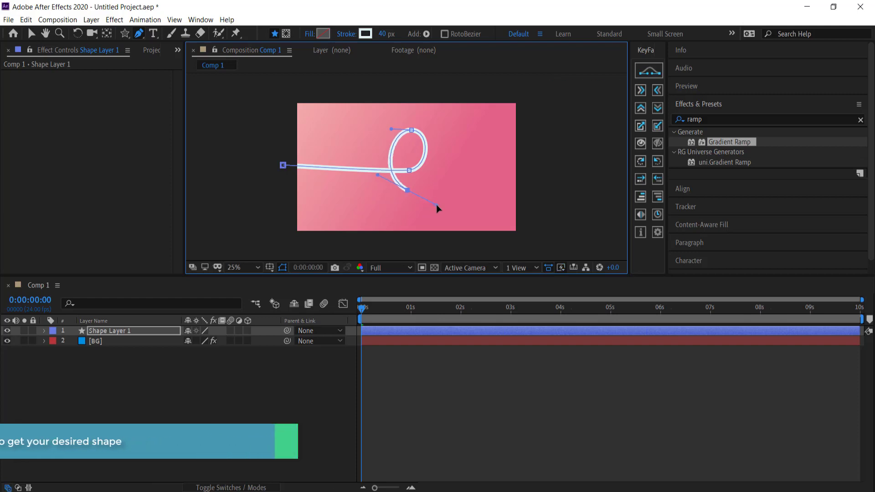
drag(546, 172, 579, 176)
right_click(579, 176)
click(563, 155)
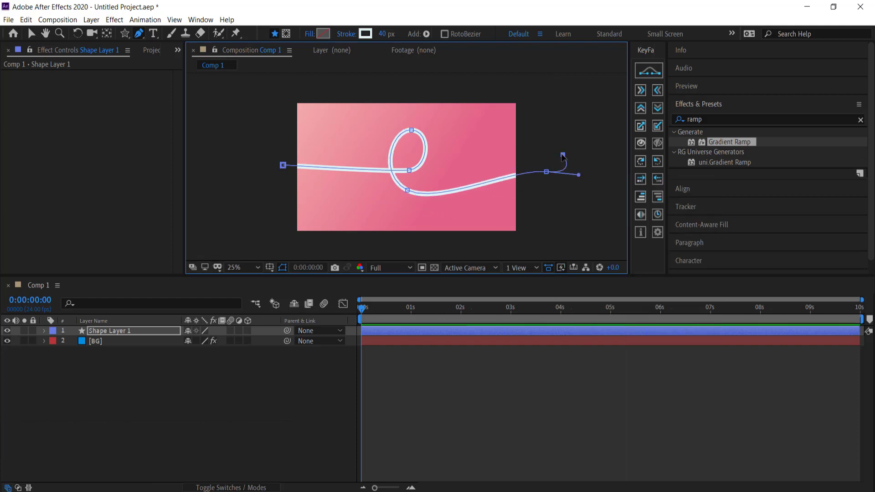
key(ctrl+z)
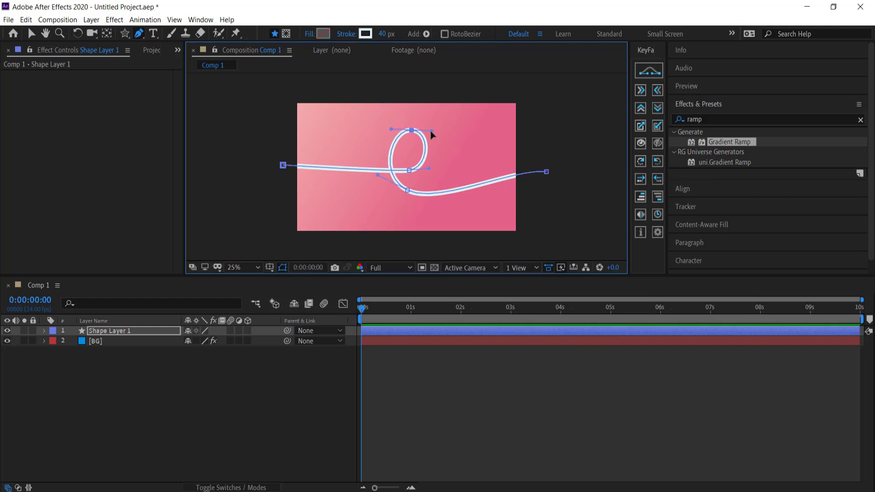
Drag vertices and Bezier handles to round and widen the loop and lift the left end smoothly
mouse_move(412, 133)
mouse_down()
mouse_move(383, 126)
mouse_move(405, 131)
mouse_up()
drag(283, 165, 283, 160)
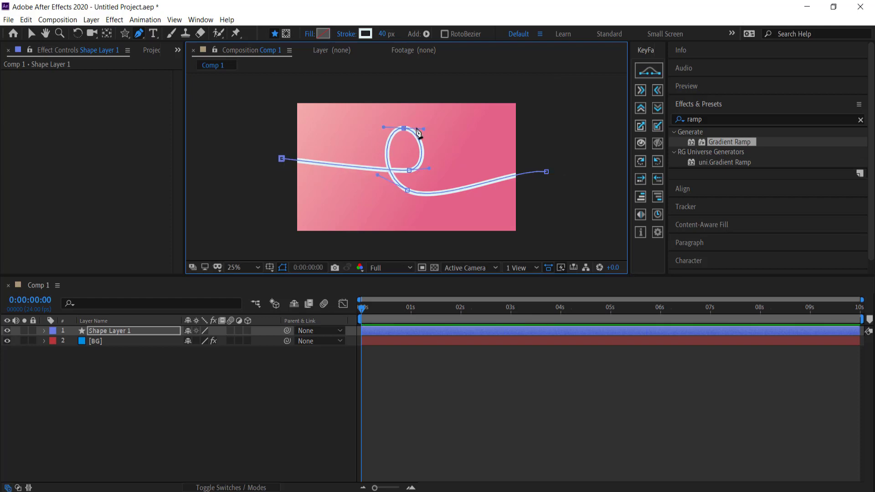
drag(424, 131, 373, 132)
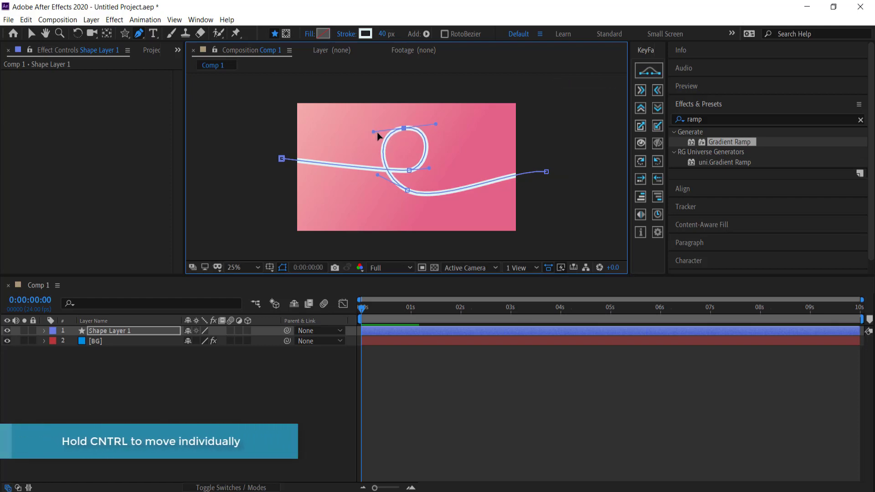
mouse_move(374, 133)
mouse_down()
mouse_move(381, 143)
mouse_move(367, 137)
mouse_move(377, 136)
mouse_up()
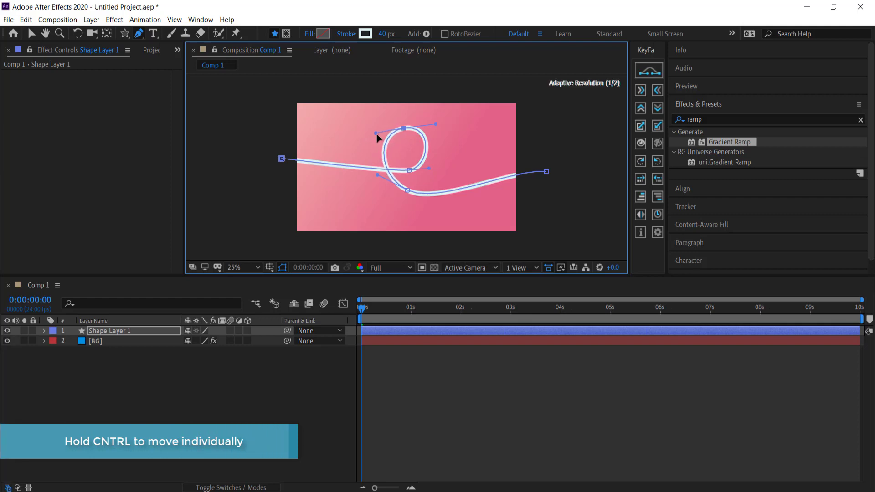
mouse_move(379, 178)
mouse_down()
mouse_move(389, 188)
mouse_move(382, 191)
mouse_up()
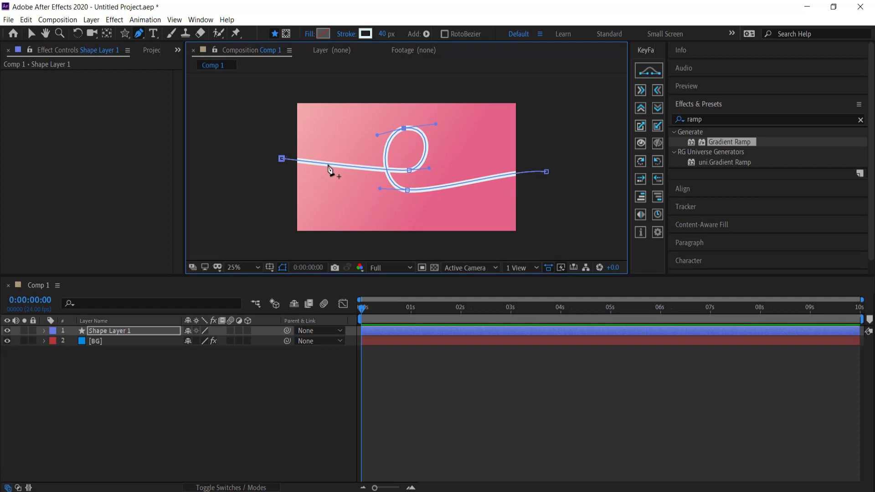
drag(307, 165, 277, 147)
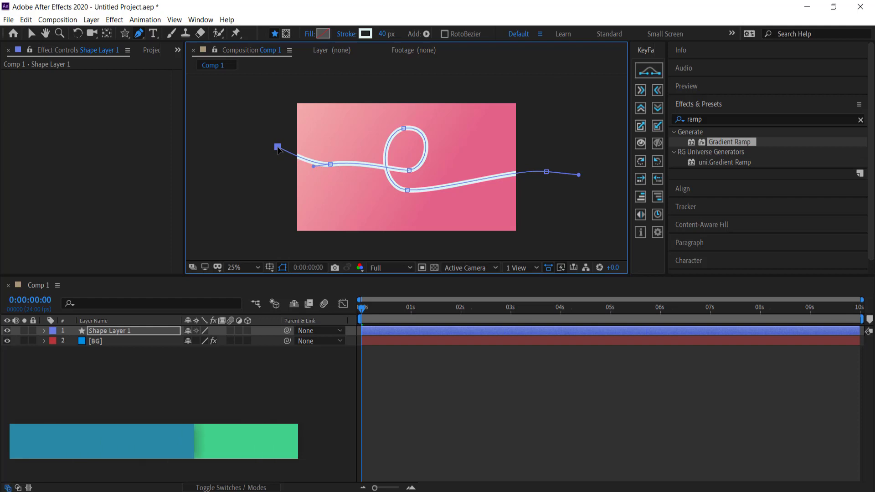
drag(332, 166, 358, 184)
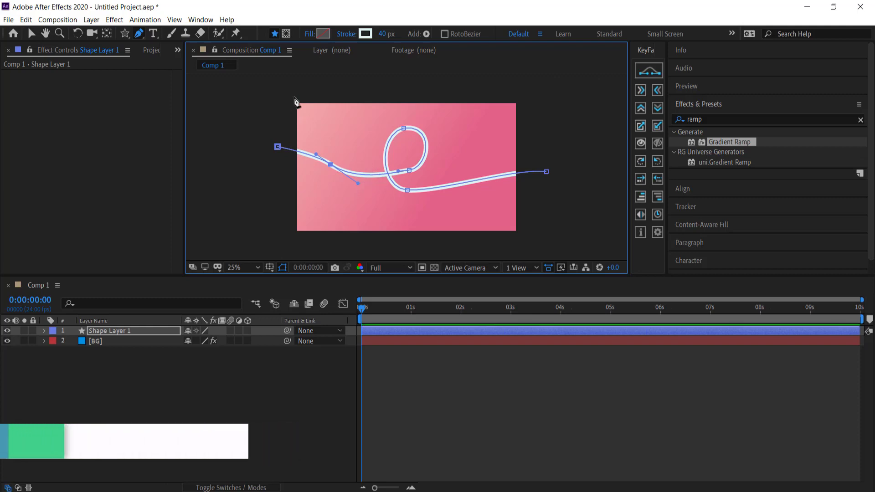
key(v)
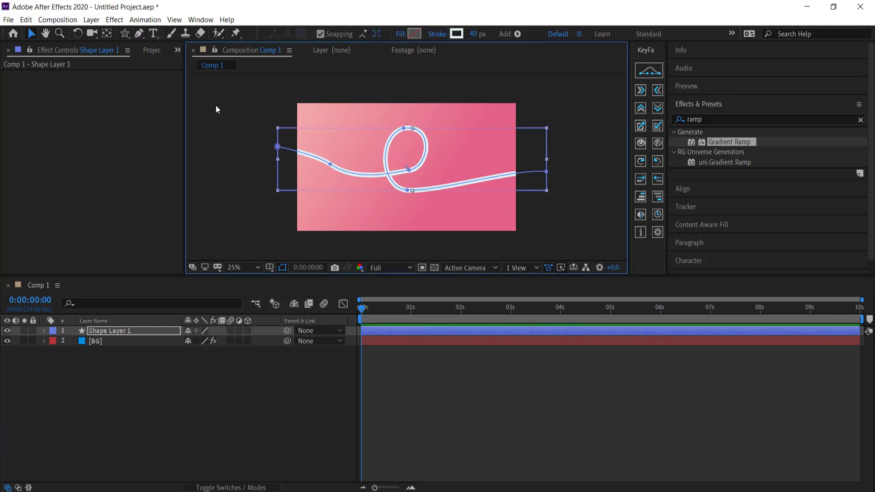
Expand Shape Layer 1 > Contents > Shape 1 > Path 1 and select its Path property
click(431, 151)
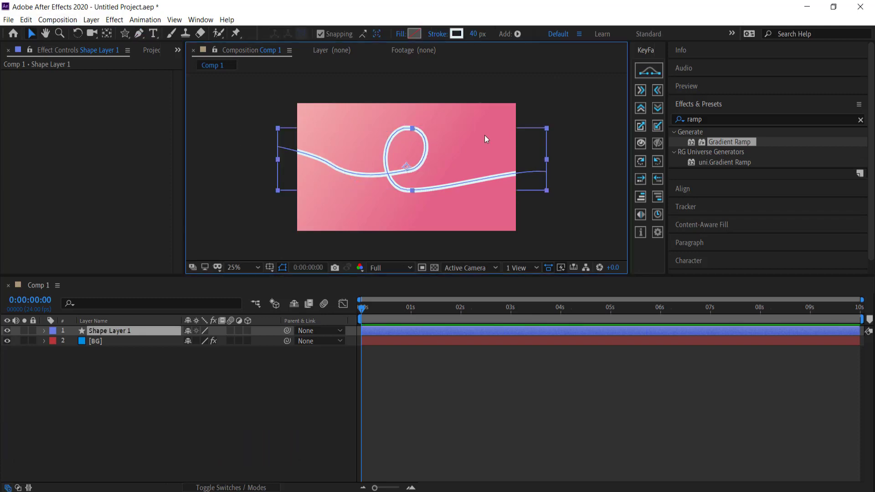
click(45, 332)
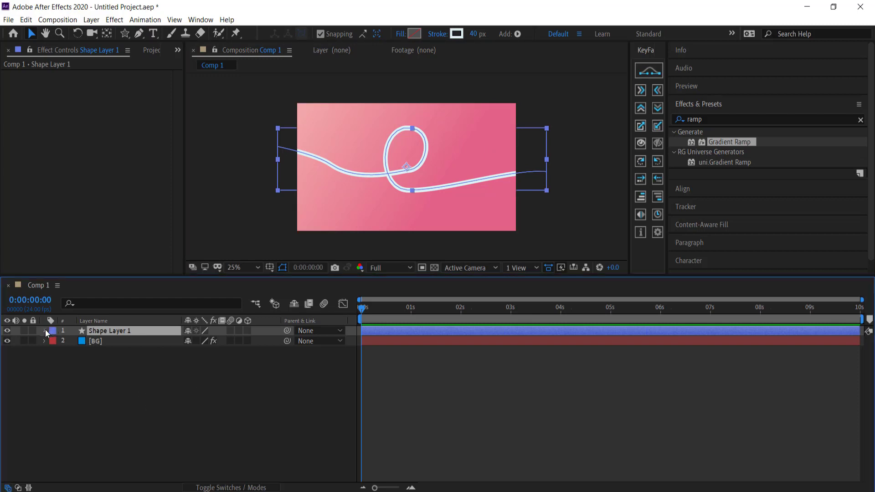
click(53, 341)
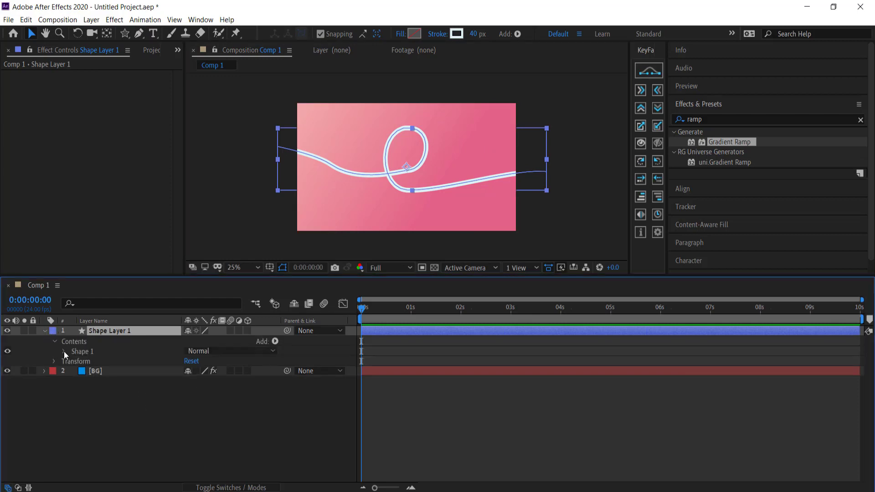
click(64, 351)
click(73, 361)
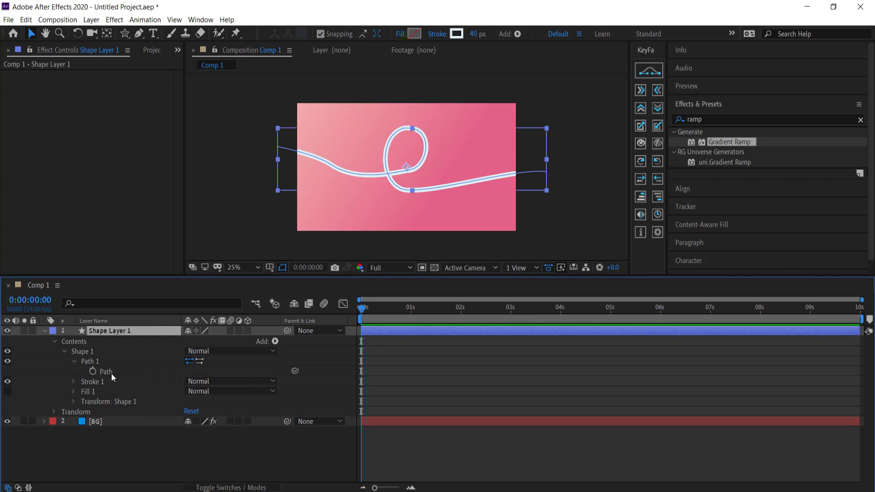
click(108, 372)
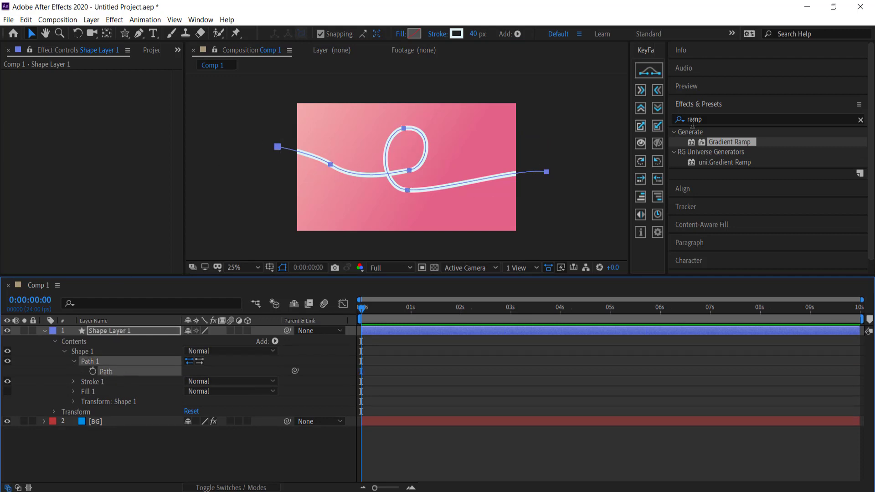
Run Create Nulls From Paths.jsx with Trace Path, then turn Loop off and show the Progress keyframes
click(204, 21)
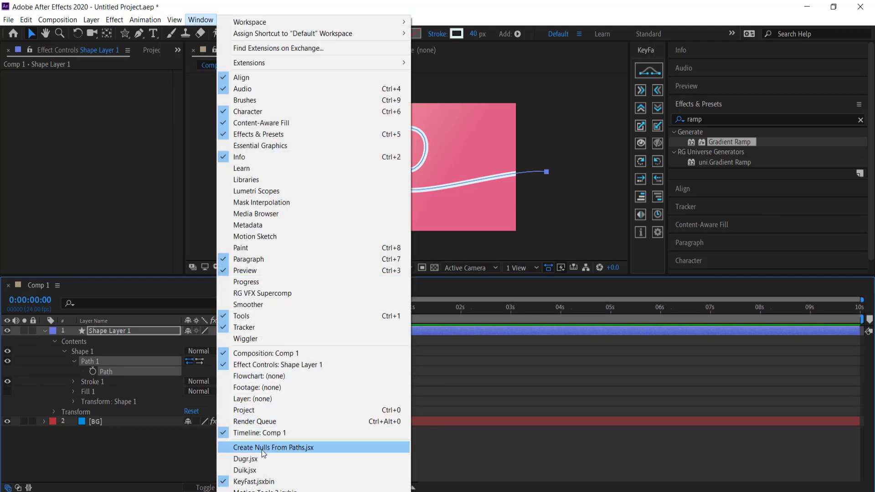
click(246, 449)
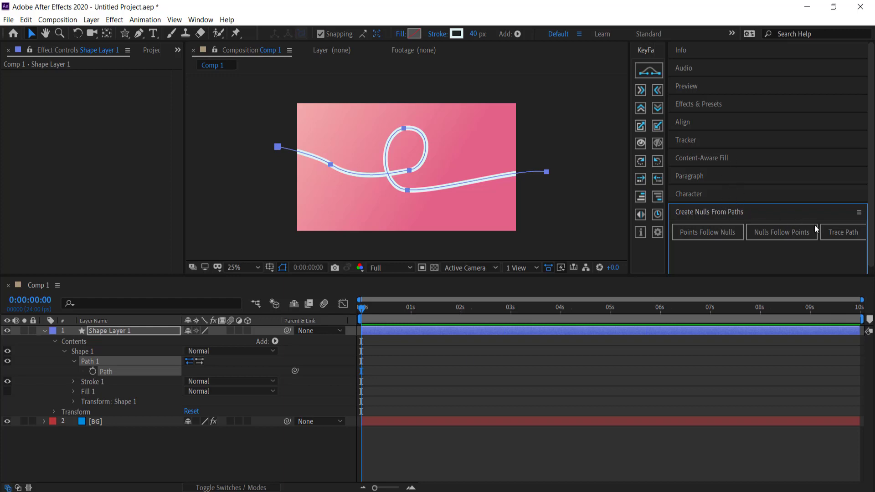
click(841, 234)
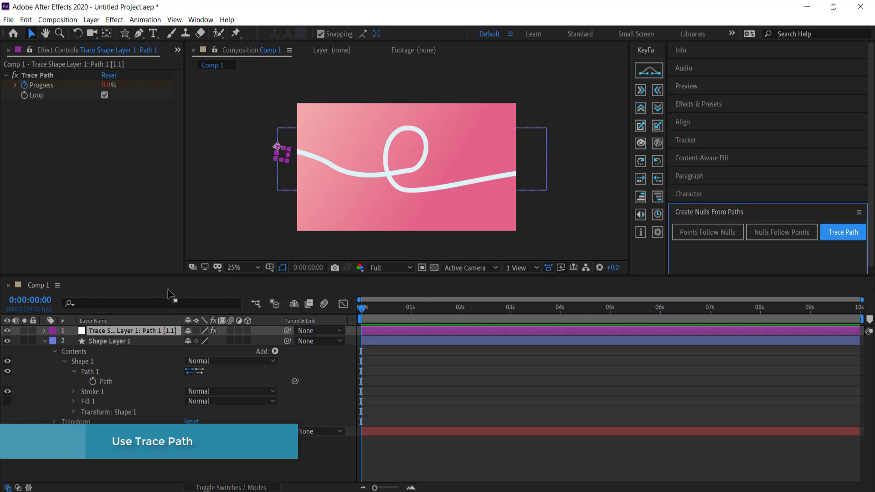
mouse_move(360, 308)
mouse_down()
mouse_move(405, 311)
mouse_move(337, 307)
mouse_move(410, 308)
mouse_move(327, 308)
mouse_up()
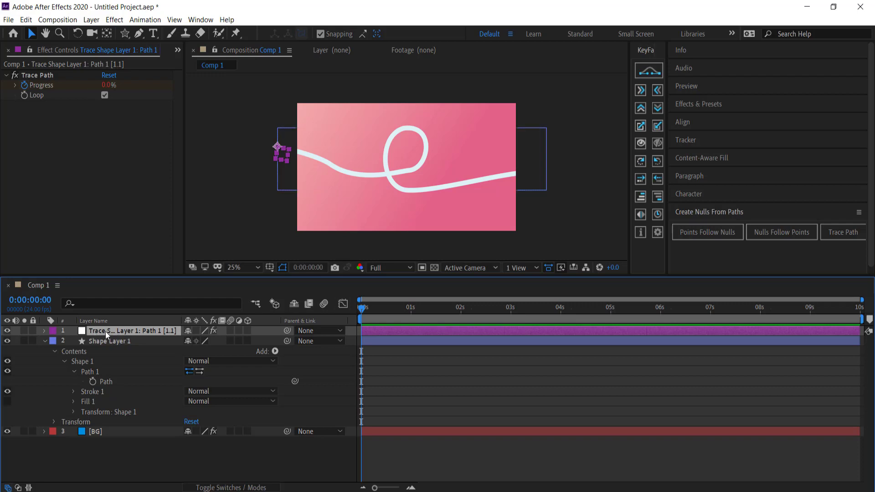
click(105, 95)
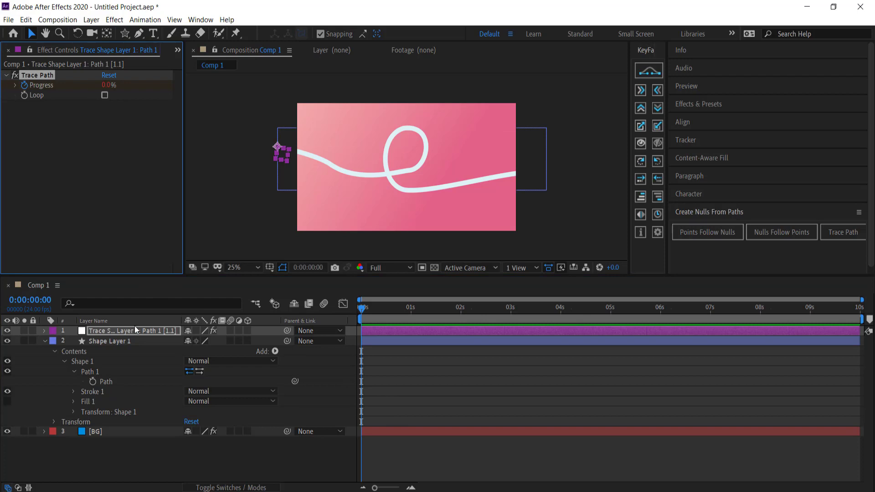
key(u)
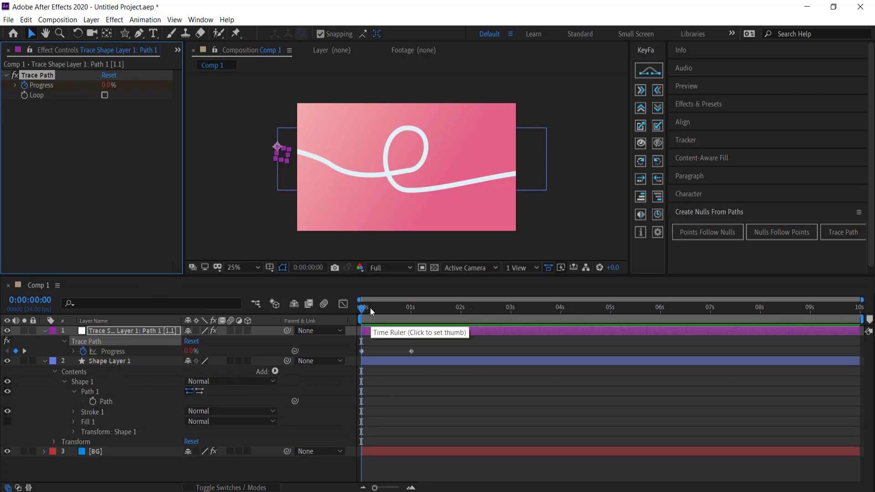
Move the ending Progress keyframe to 2s and scrub to check the null's trace
click(412, 351)
drag(413, 352, 464, 350)
click(387, 308)
drag(403, 309, 354, 317)
drag(411, 308, 464, 314)
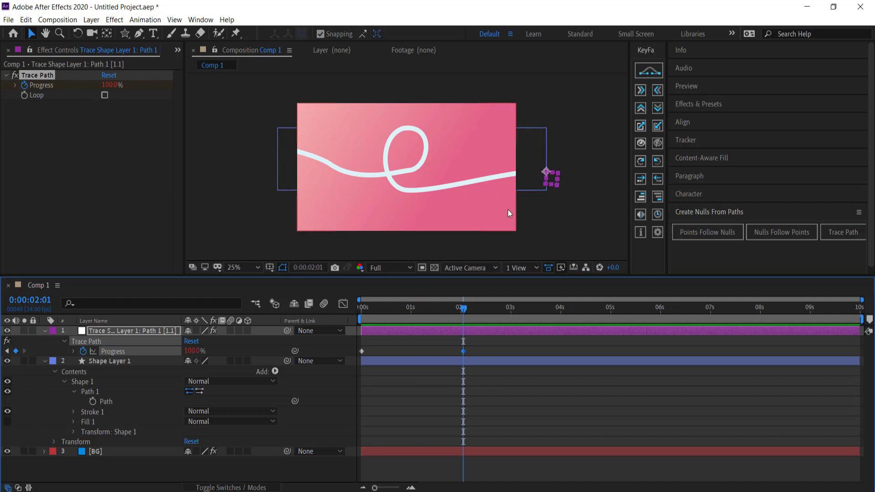
Apply Easy Ease to both Trace Path Progress keyframes
drag(480, 348, 360, 353)
right_click(361, 351)
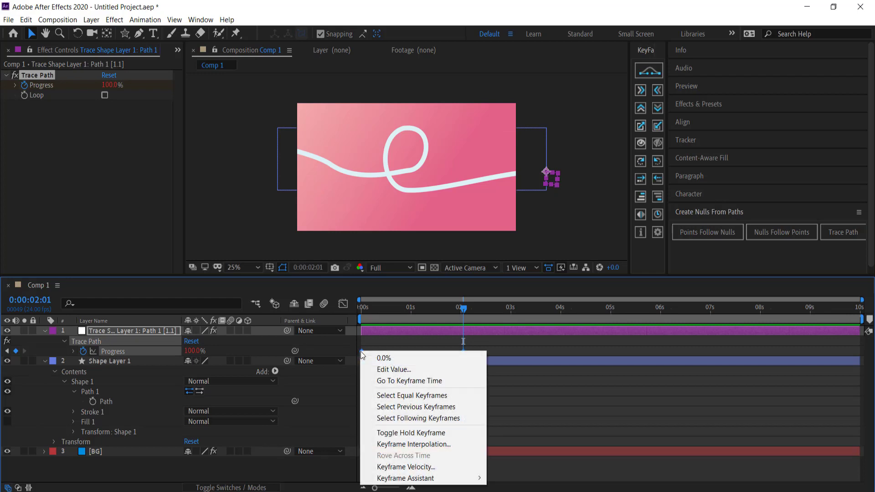
mouse_move(429, 477)
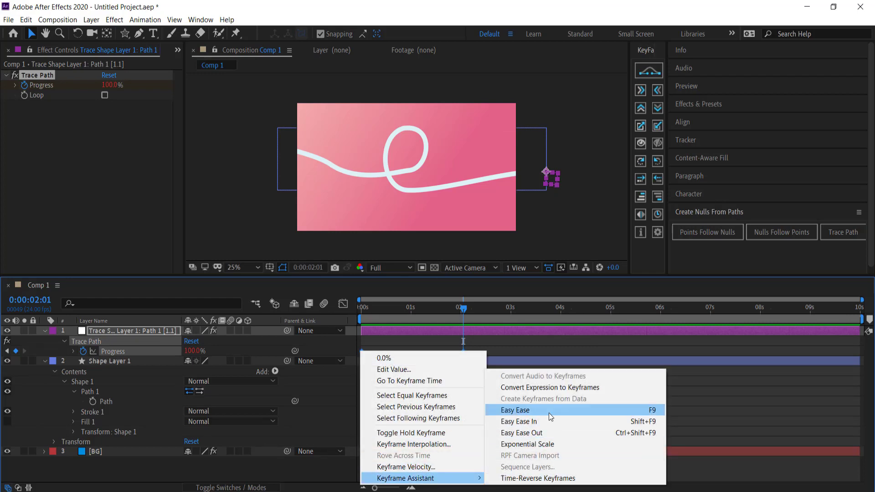
click(549, 413)
drag(478, 347, 357, 354)
In the Graph Editor, pull the influence handles out so Progress speed peaks at about 190%/sec near 1s
click(343, 303)
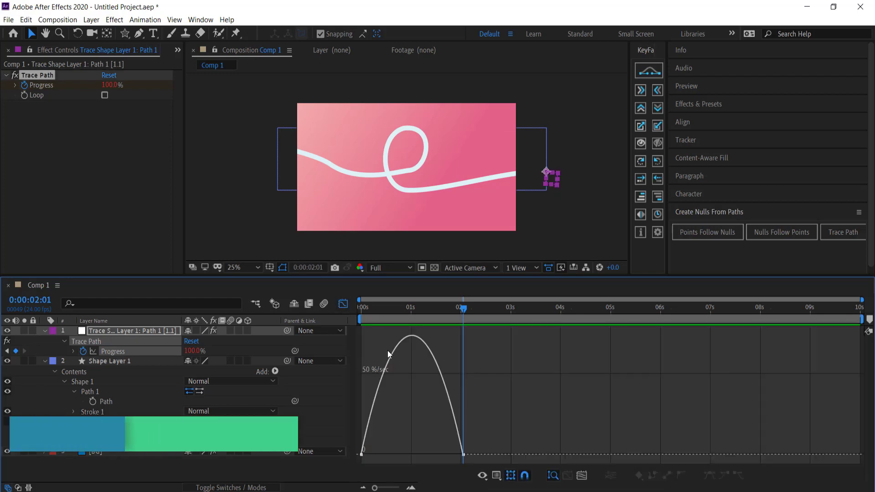
drag(389, 426, 397, 455)
click(463, 454)
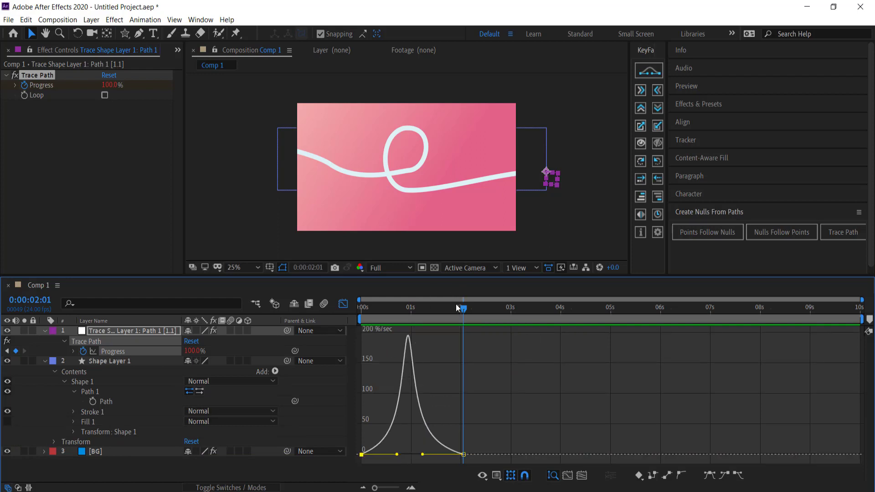
drag(446, 311, 357, 309)
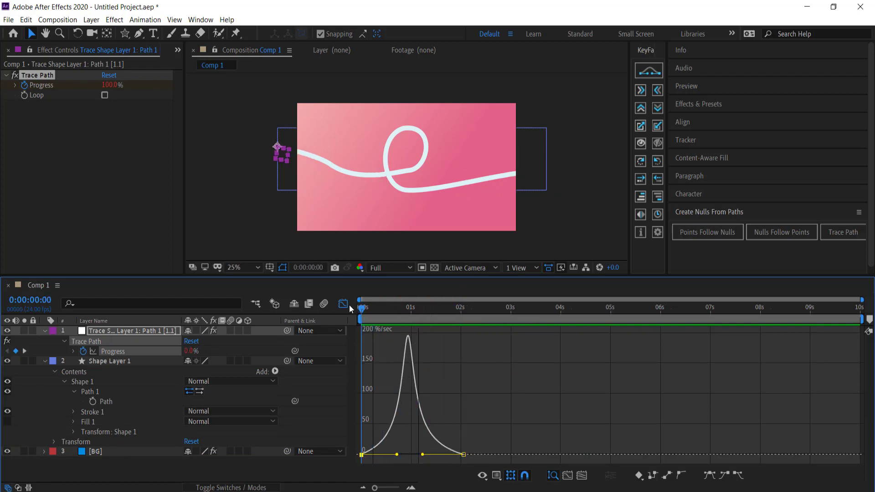
click(366, 310)
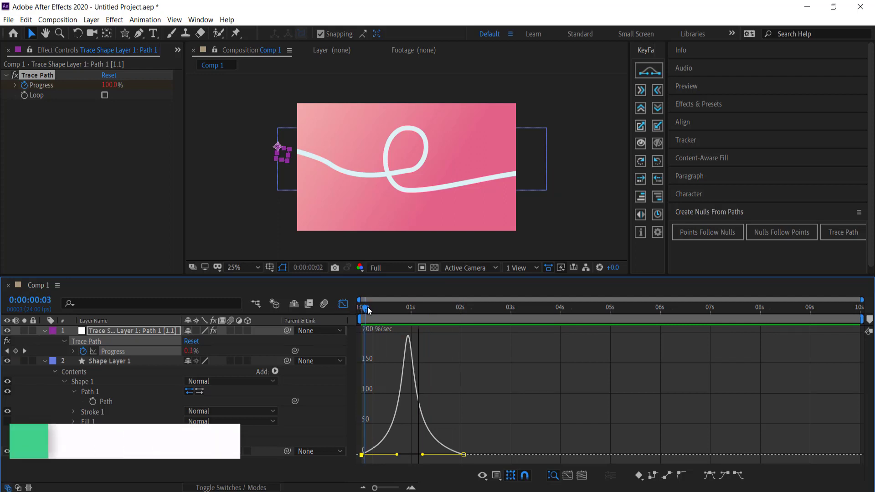
drag(367, 311, 423, 321)
click(343, 304)
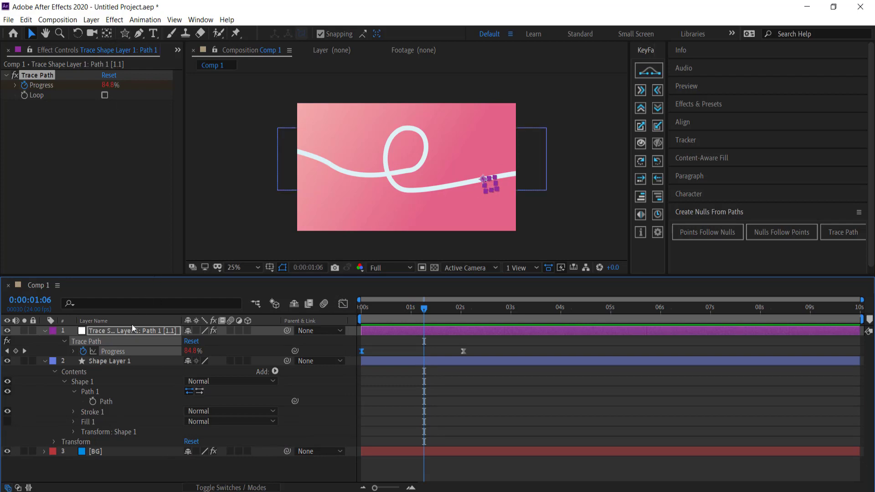
click(107, 37)
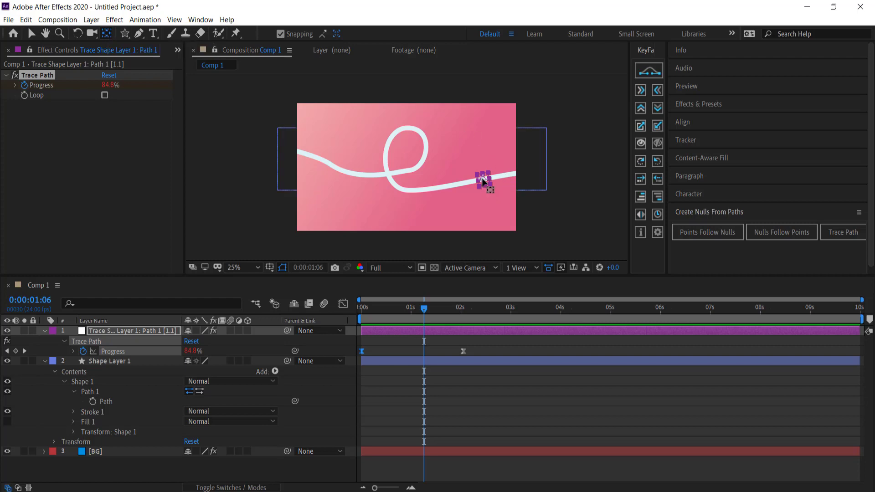
click(380, 309)
drag(402, 308, 453, 310)
click(118, 360)
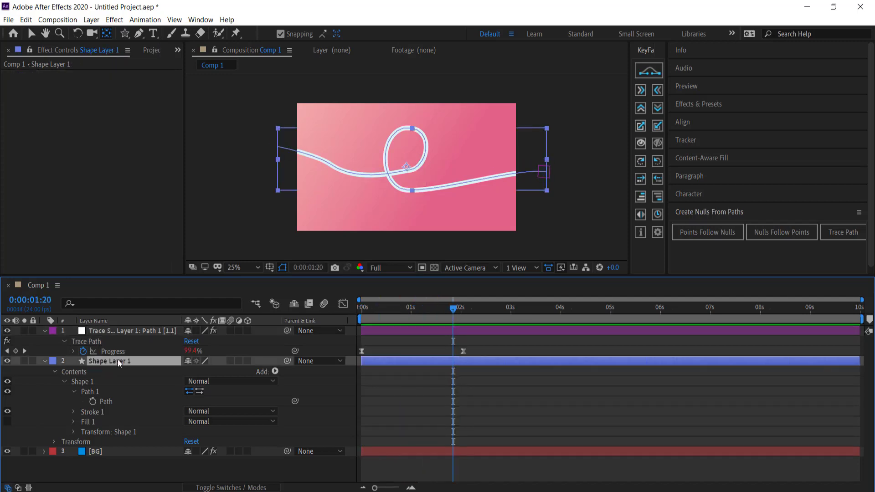
Add Trim Paths 1 to Shape Layer 1 and start an expression on its End property
click(276, 372)
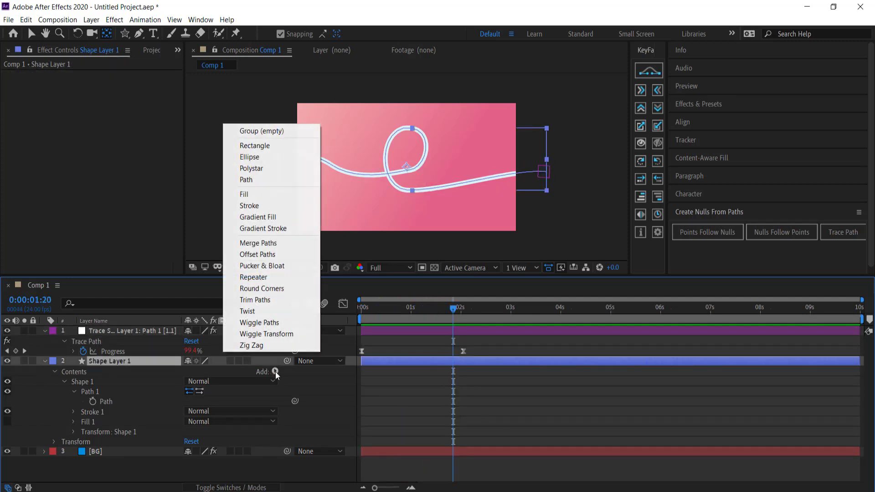
click(267, 304)
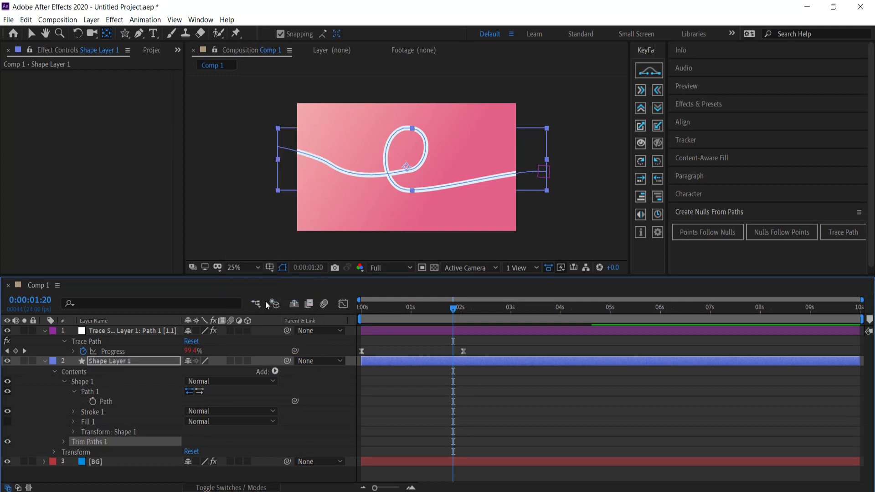
click(63, 442)
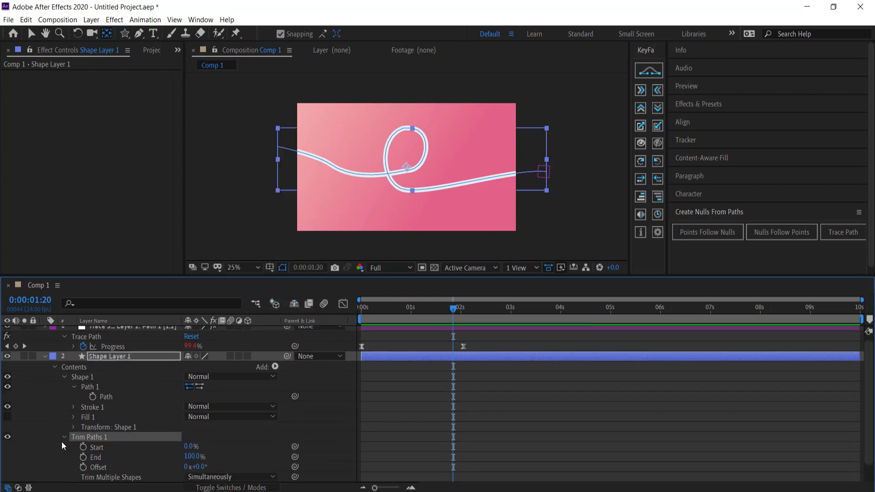
click(84, 457)
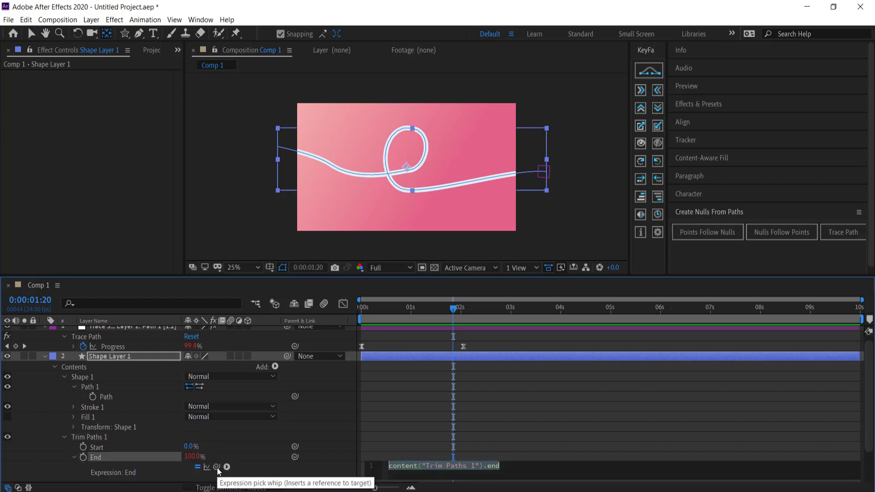
Link the Trim Paths End expression to Trace Path Progress and scrub to preview the draw-on
drag(217, 469, 116, 349)
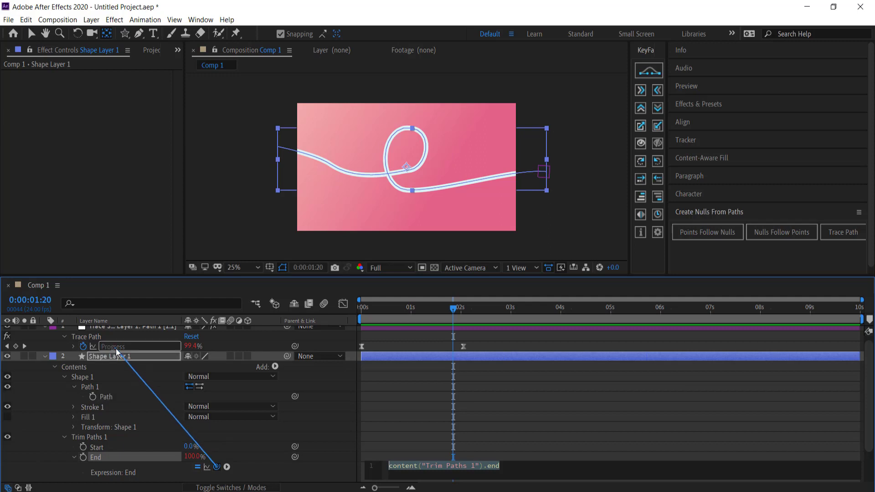
drag(116, 348, 116, 348)
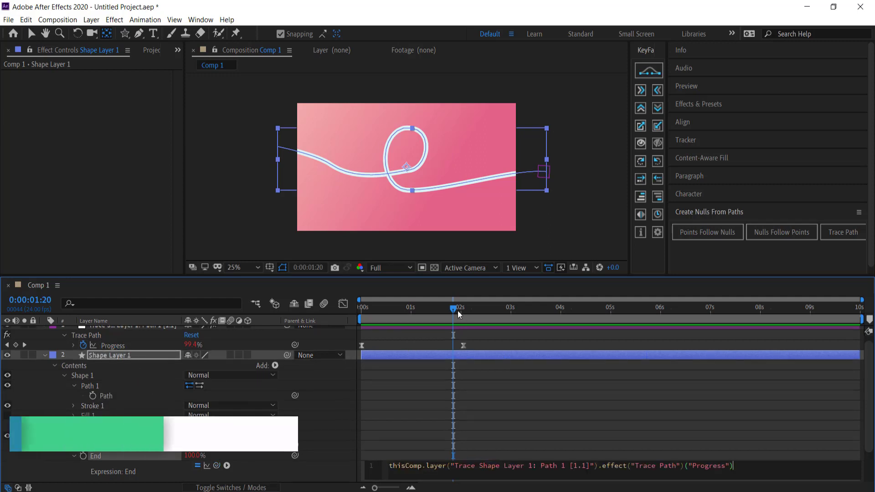
mouse_move(388, 305)
mouse_down()
mouse_move(351, 305)
mouse_move(426, 308)
mouse_up()
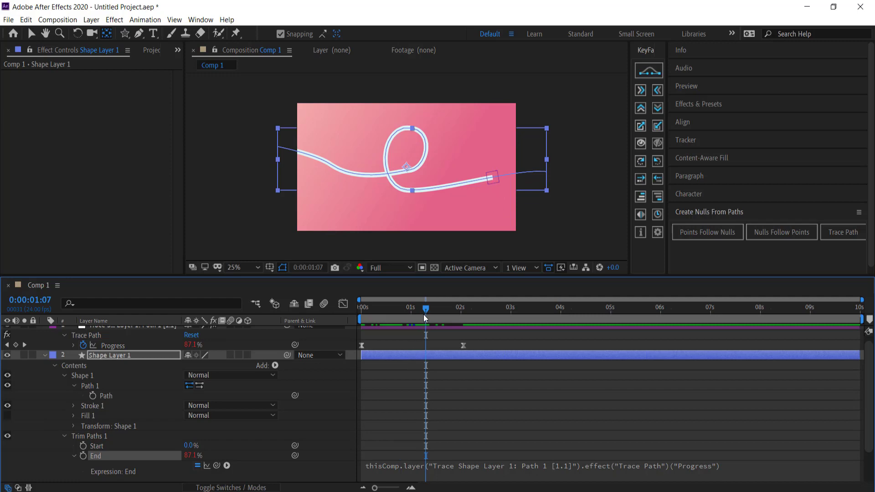
mouse_move(449, 311)
mouse_down()
mouse_move(466, 312)
mouse_move(371, 309)
mouse_move(479, 312)
mouse_move(335, 312)
mouse_move(467, 315)
mouse_move(371, 317)
mouse_up()
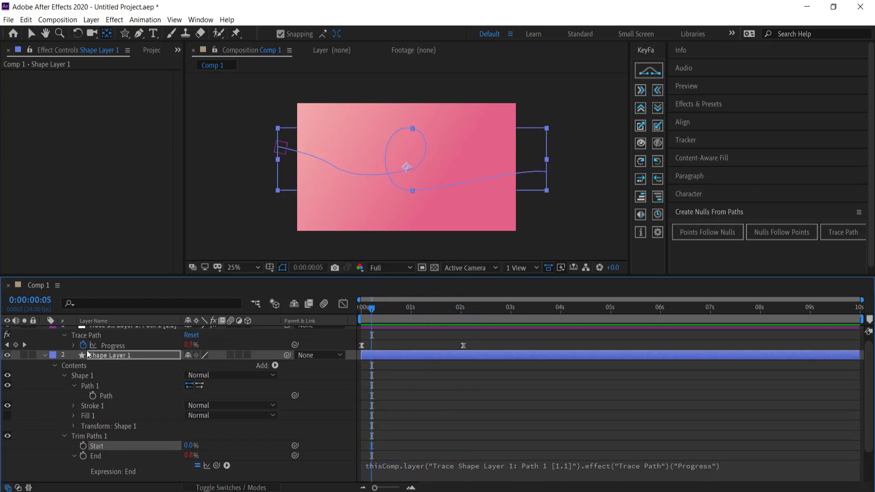
Collapse and deselect Shape Layer 1 so a separate new shape can be drawn
click(45, 356)
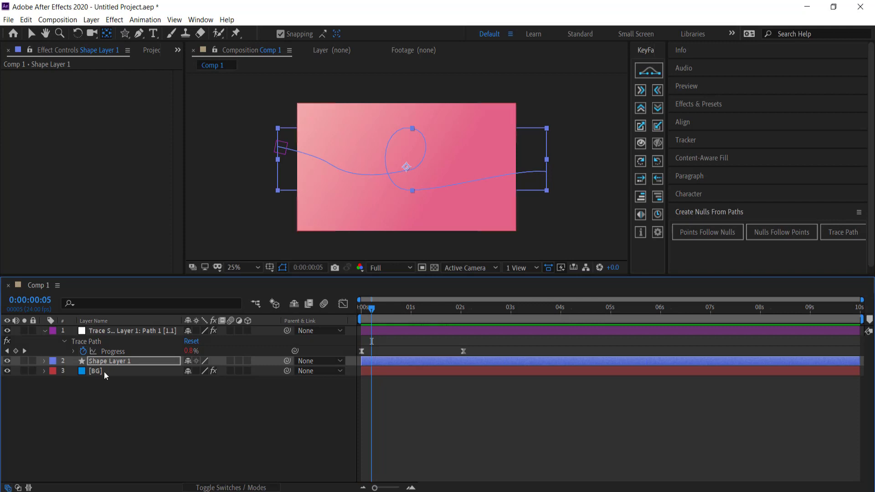
click(219, 415)
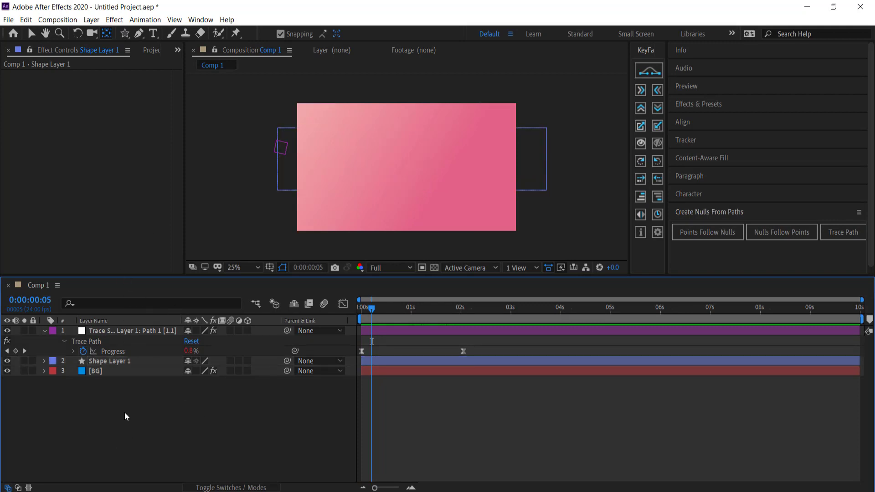
click(126, 34)
Draw a small three-pointed star (a triangle) near the comp's top-left with the Star Tool
click(157, 85)
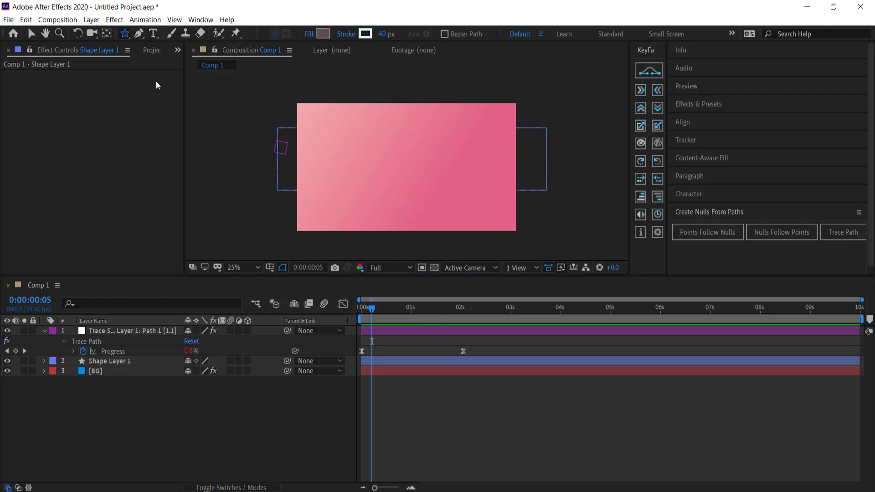
mouse_move(344, 121)
mouse_down()
mouse_move(361, 139)
mouse_move(369, 130)
mouse_move(361, 137)
mouse_move(349, 123)
mouse_up()
key(Down)
key(Down)
key(Down)
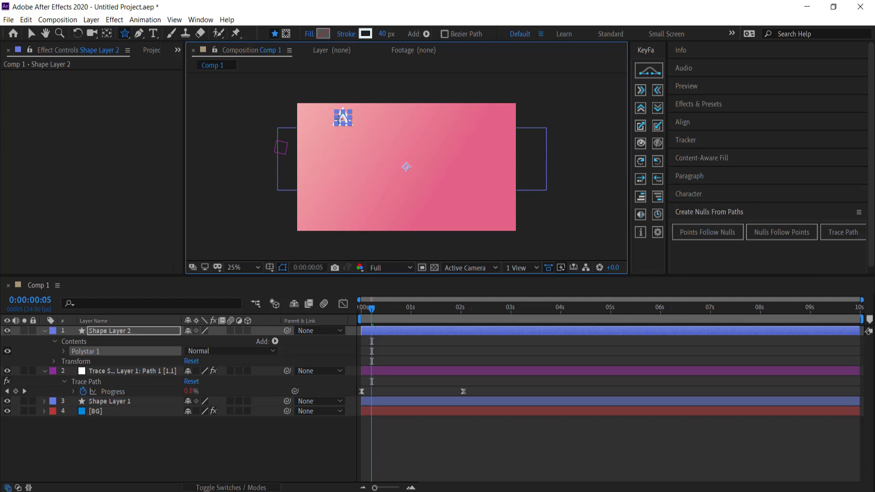
Set the shape fill to Solid Color so the triangle gets a solid white fill
scroll(349, 120, up, 4)
scroll(356, 118, down, 2)
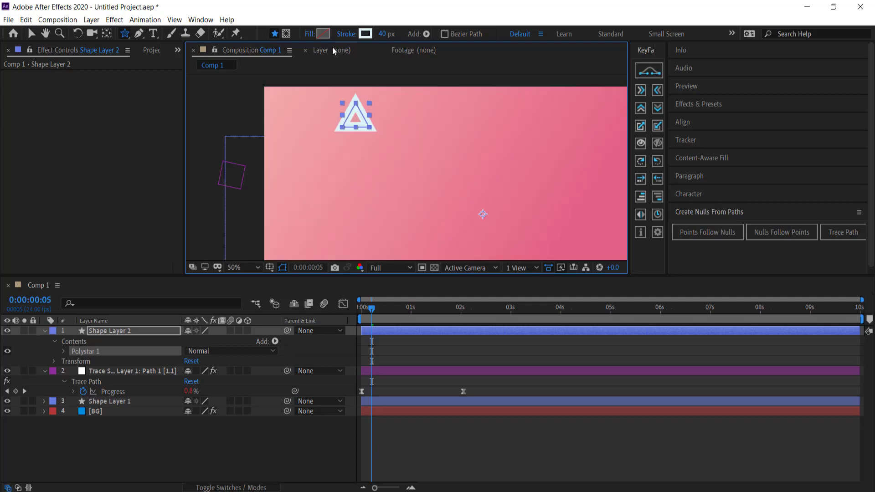
click(308, 37)
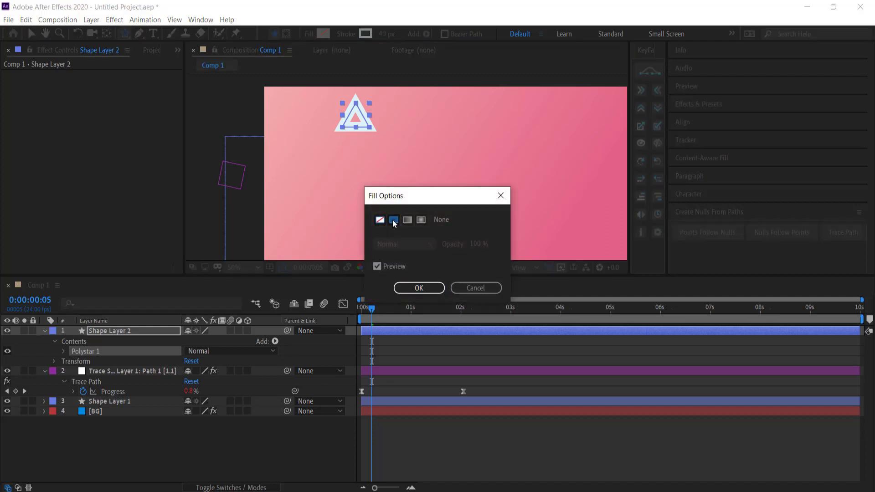
click(394, 221)
click(419, 288)
scroll(419, 126, down, 2)
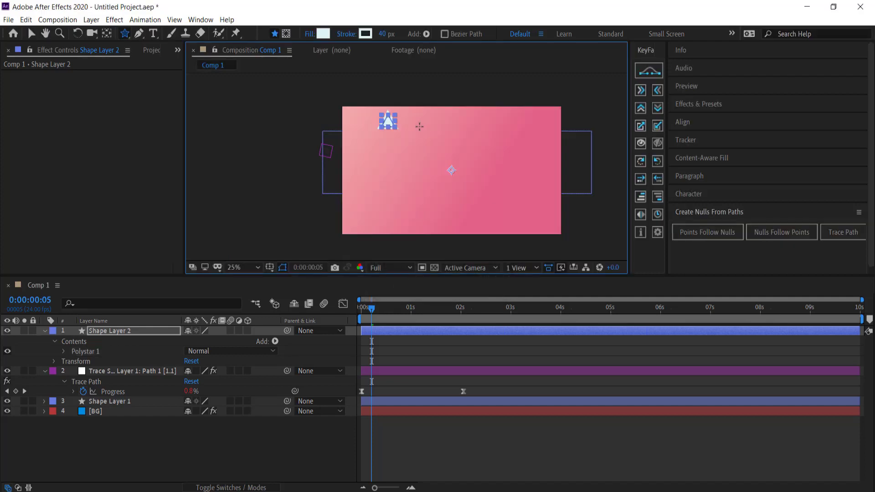
Select the Pan Behind (Anchor Point) tool and move the playhead to 0:00:00:18
click(108, 34)
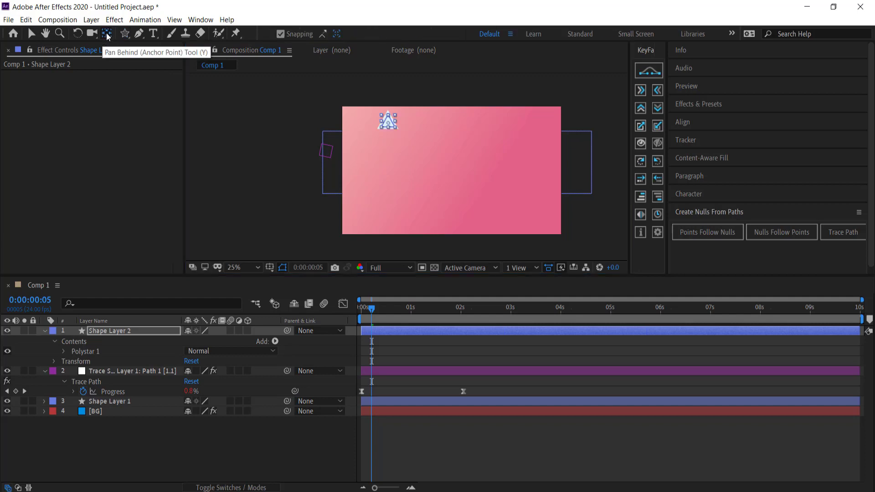
scroll(382, 119, up, 4)
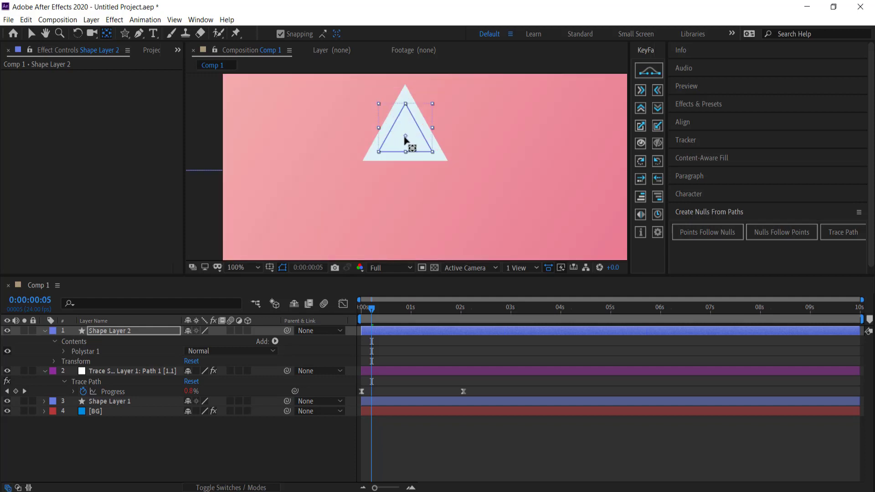
scroll(407, 136, down, 2)
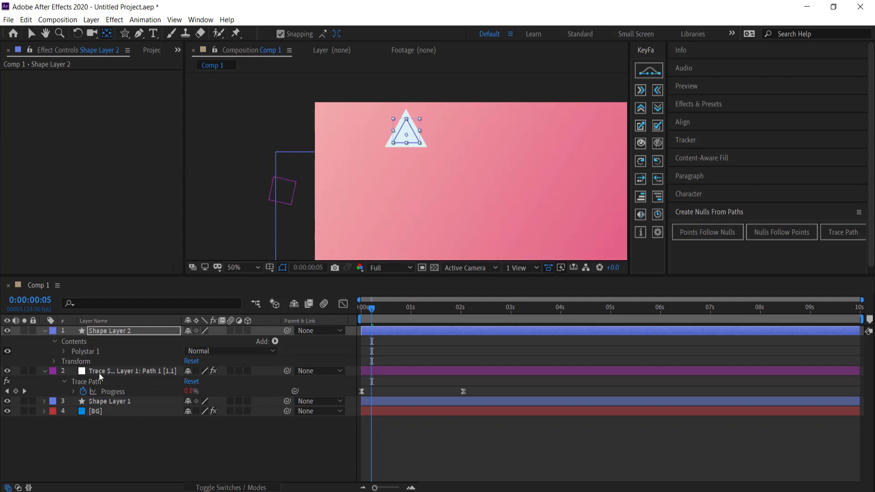
drag(375, 309, 401, 309)
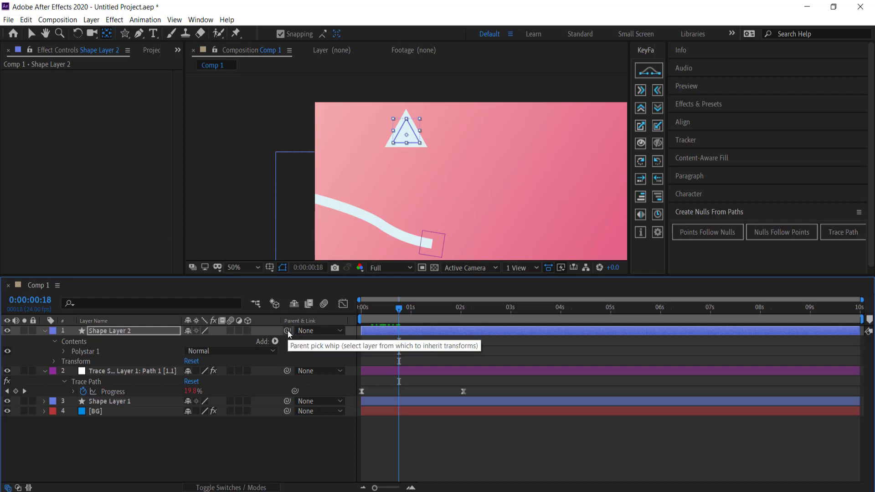
Parent Shape Layer 2 to the Trace Path layer so the triangle sits at the stroke tip
drag(288, 330, 133, 368)
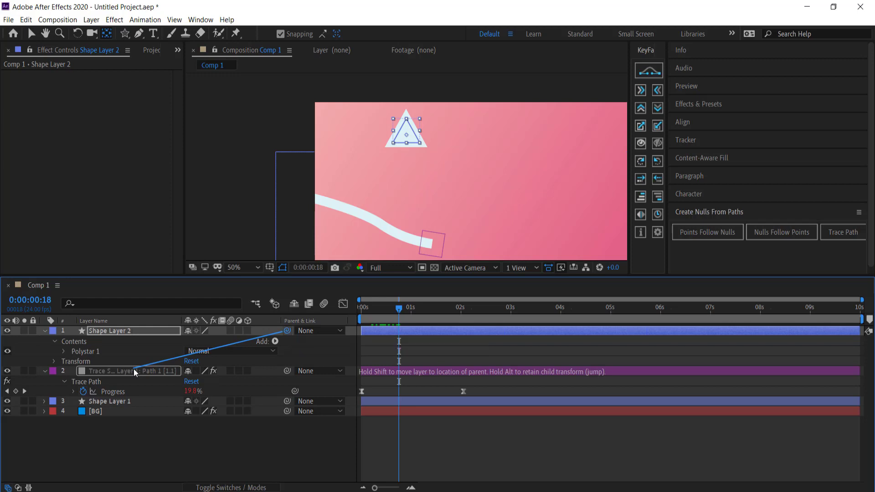
drag(133, 369, 133, 368)
key(comma)
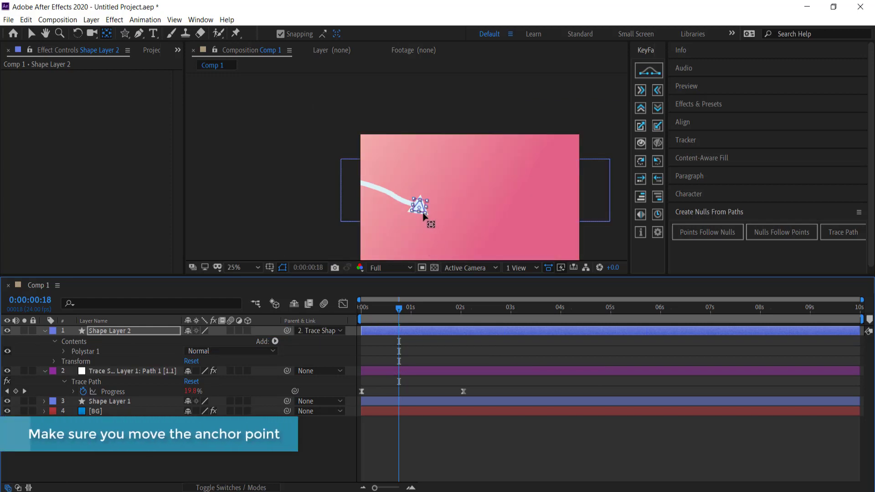
right_click(299, 322)
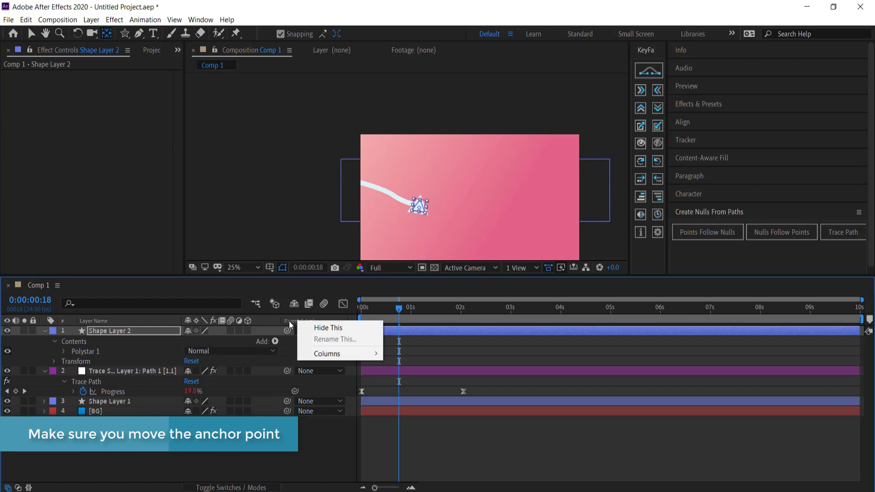
mouse_move(329, 354)
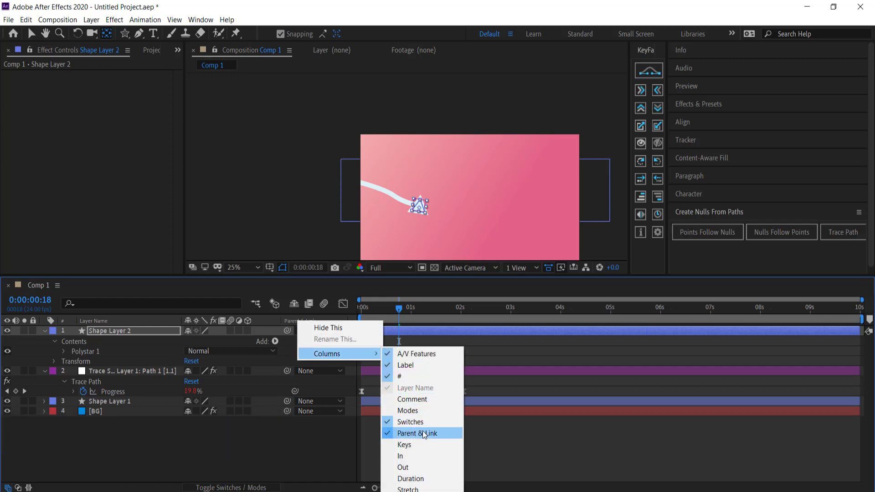
click(247, 213)
scroll(414, 211, up, 4)
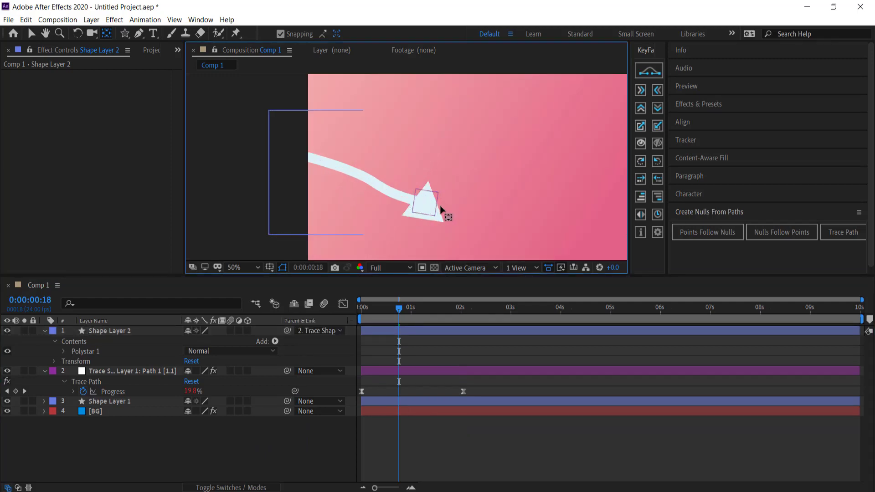
Rename the triangle layer 'arrowhead' and scale it down to 77%
click(118, 332)
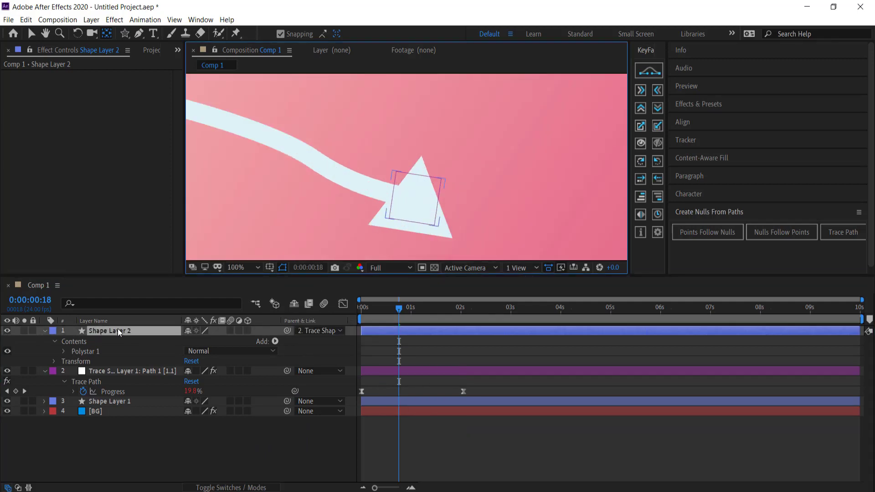
key(Return)
text(arrowhead)
key(Return)
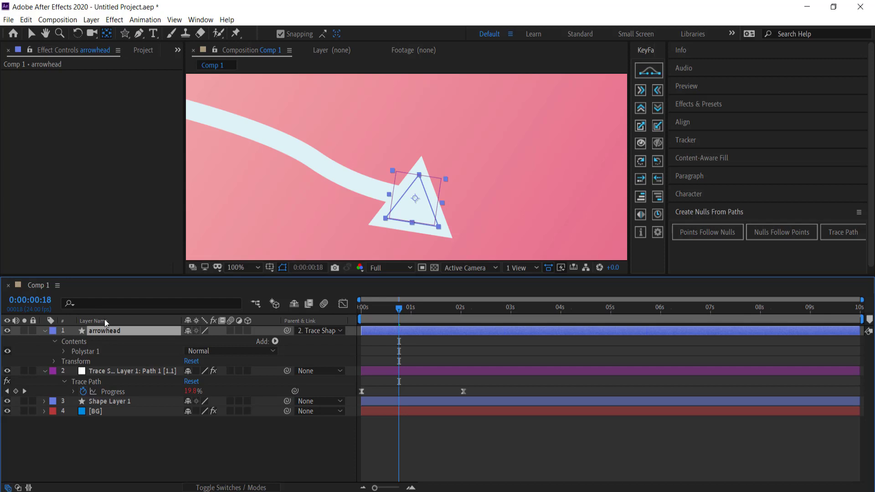
key(s)
drag(201, 341, 186, 341)
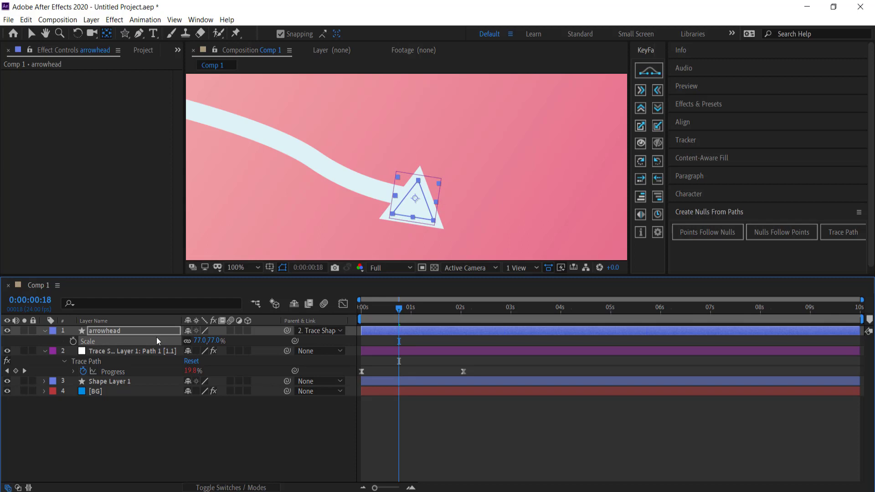
Rotate the arrowhead to -27° and set its Position to 59,47, then advance to about 1 second
key(r)
drag(195, 341, 182, 338)
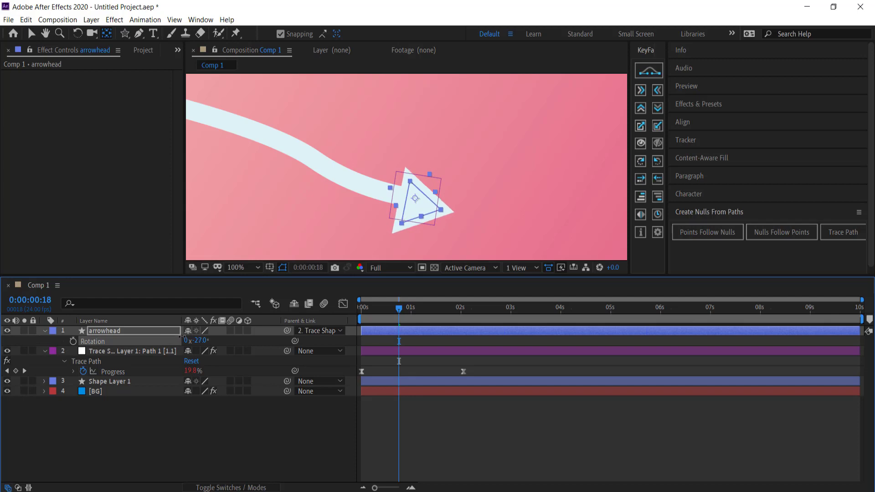
key(p)
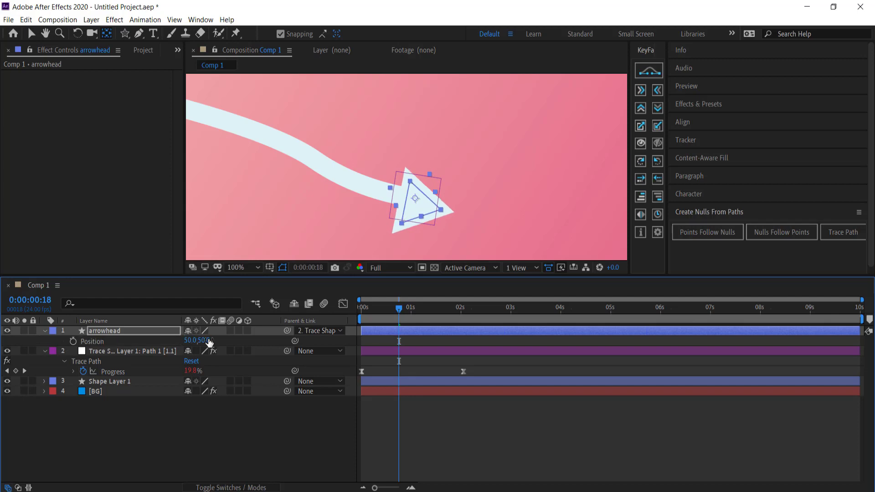
drag(189, 345, 204, 340)
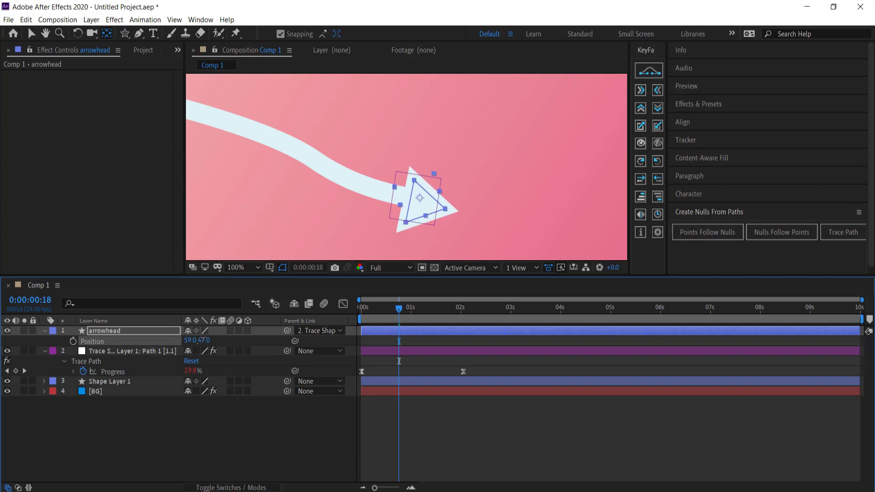
scroll(403, 180, down, 4)
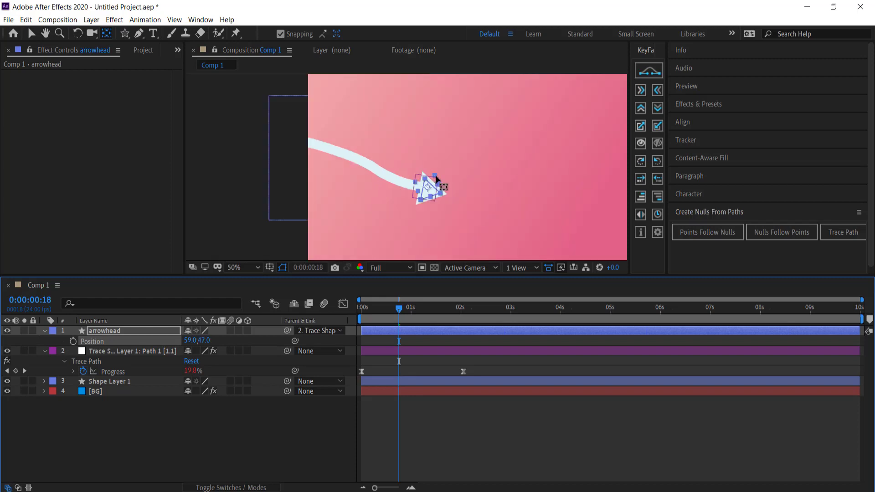
drag(400, 310, 430, 305)
Deselect the arrowhead and play a preview of the animation from the start
click(356, 110)
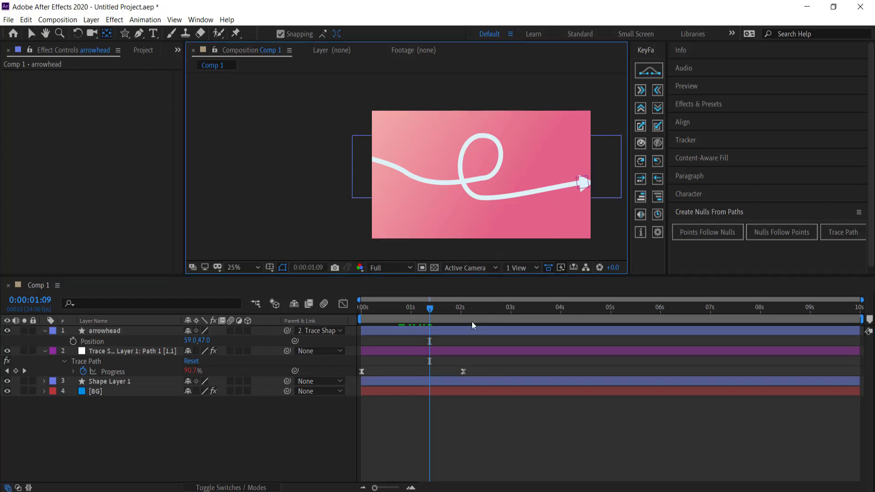
click(431, 308)
drag(397, 308, 376, 304)
key(space)
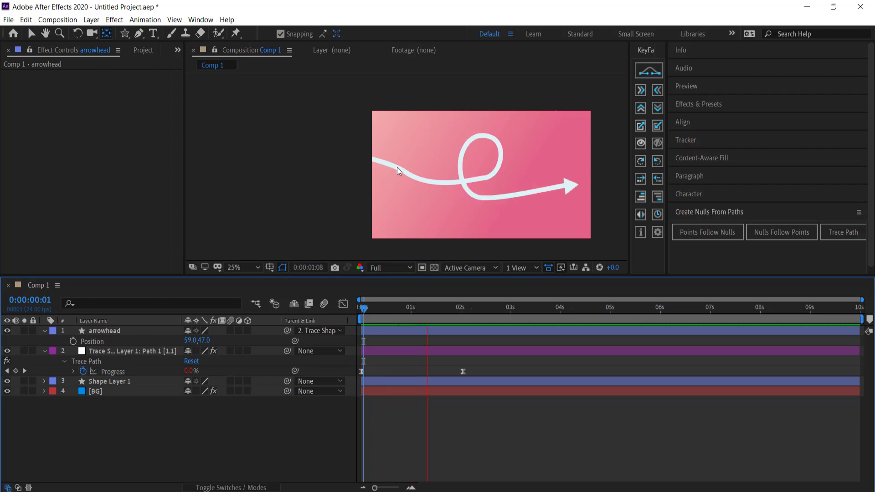
key(space)
mouse_move(468, 308)
mouse_down()
mouse_move(362, 311)
mouse_move(419, 313)
mouse_up()
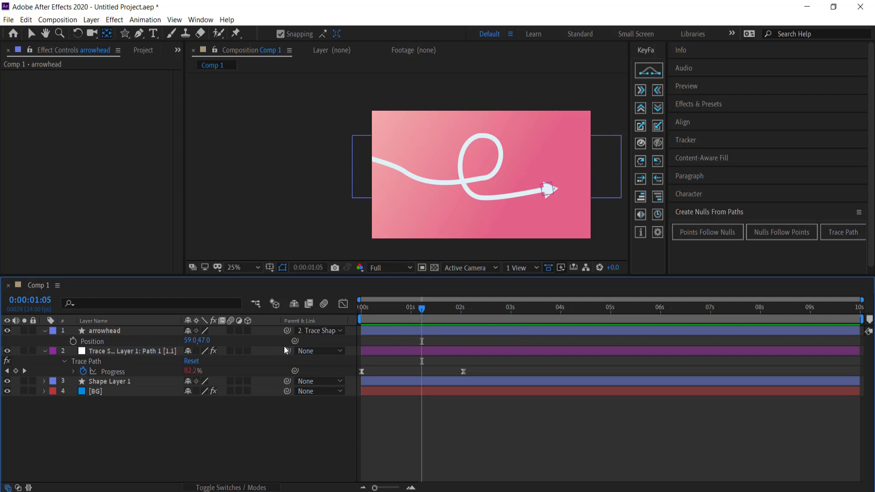
Enable motion blur on the arrowhead, trace layer, Shape Layer 1 and comp, then preview again
click(231, 330)
click(229, 351)
click(232, 381)
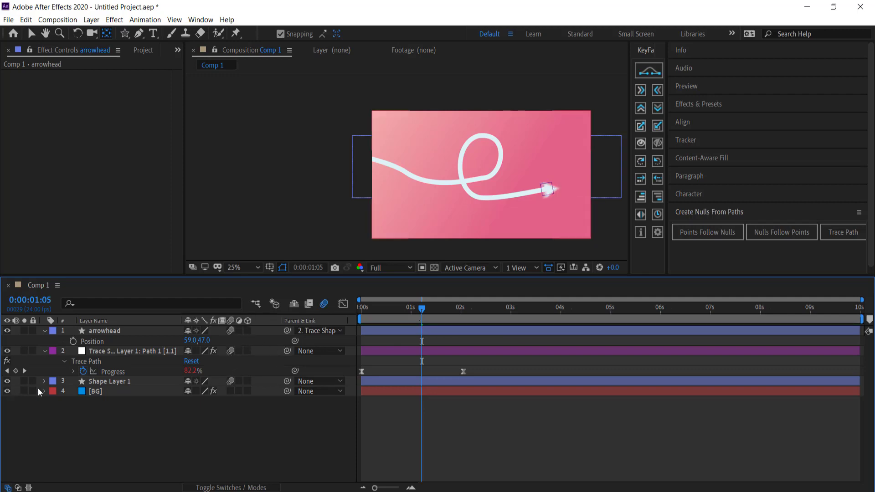
drag(423, 310, 350, 305)
key(space)
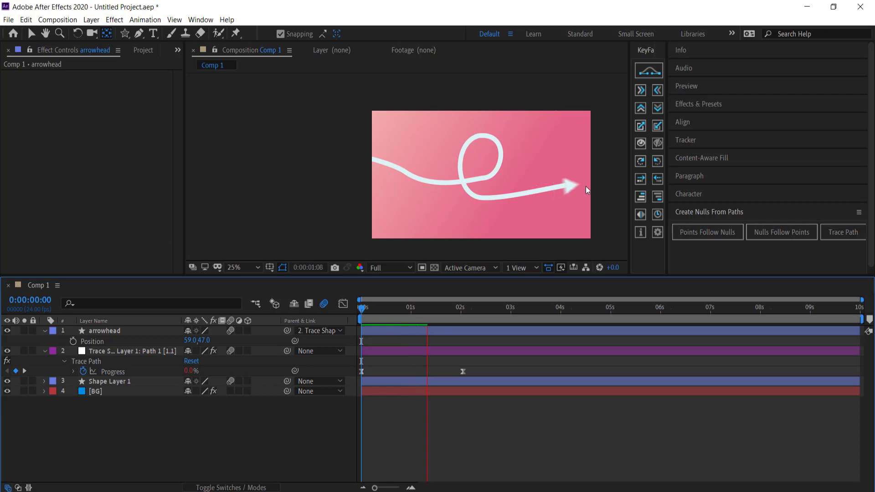
key(space)
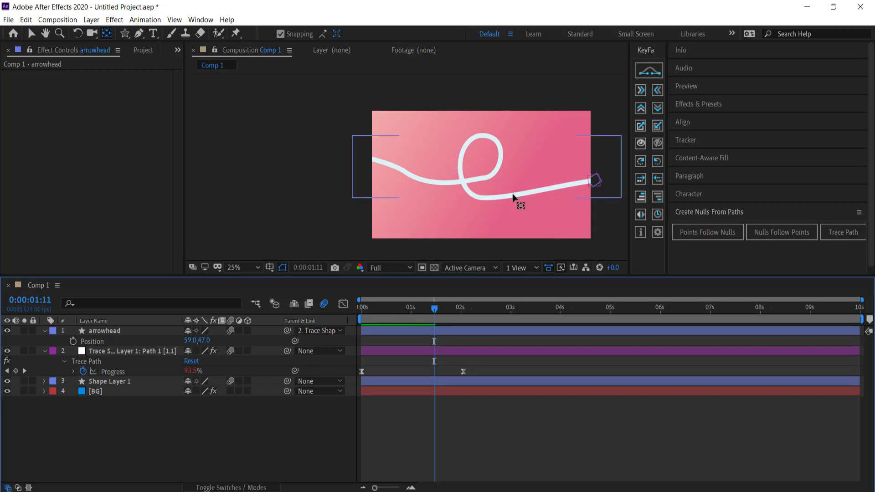
click(366, 310)
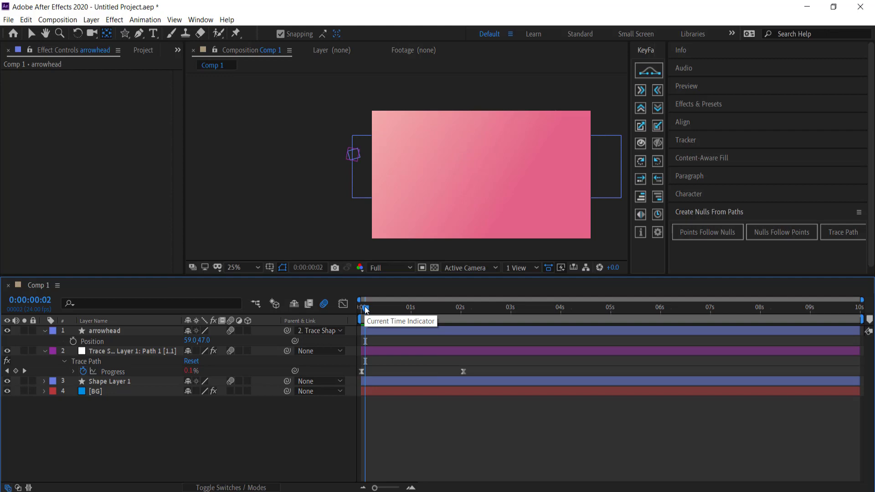